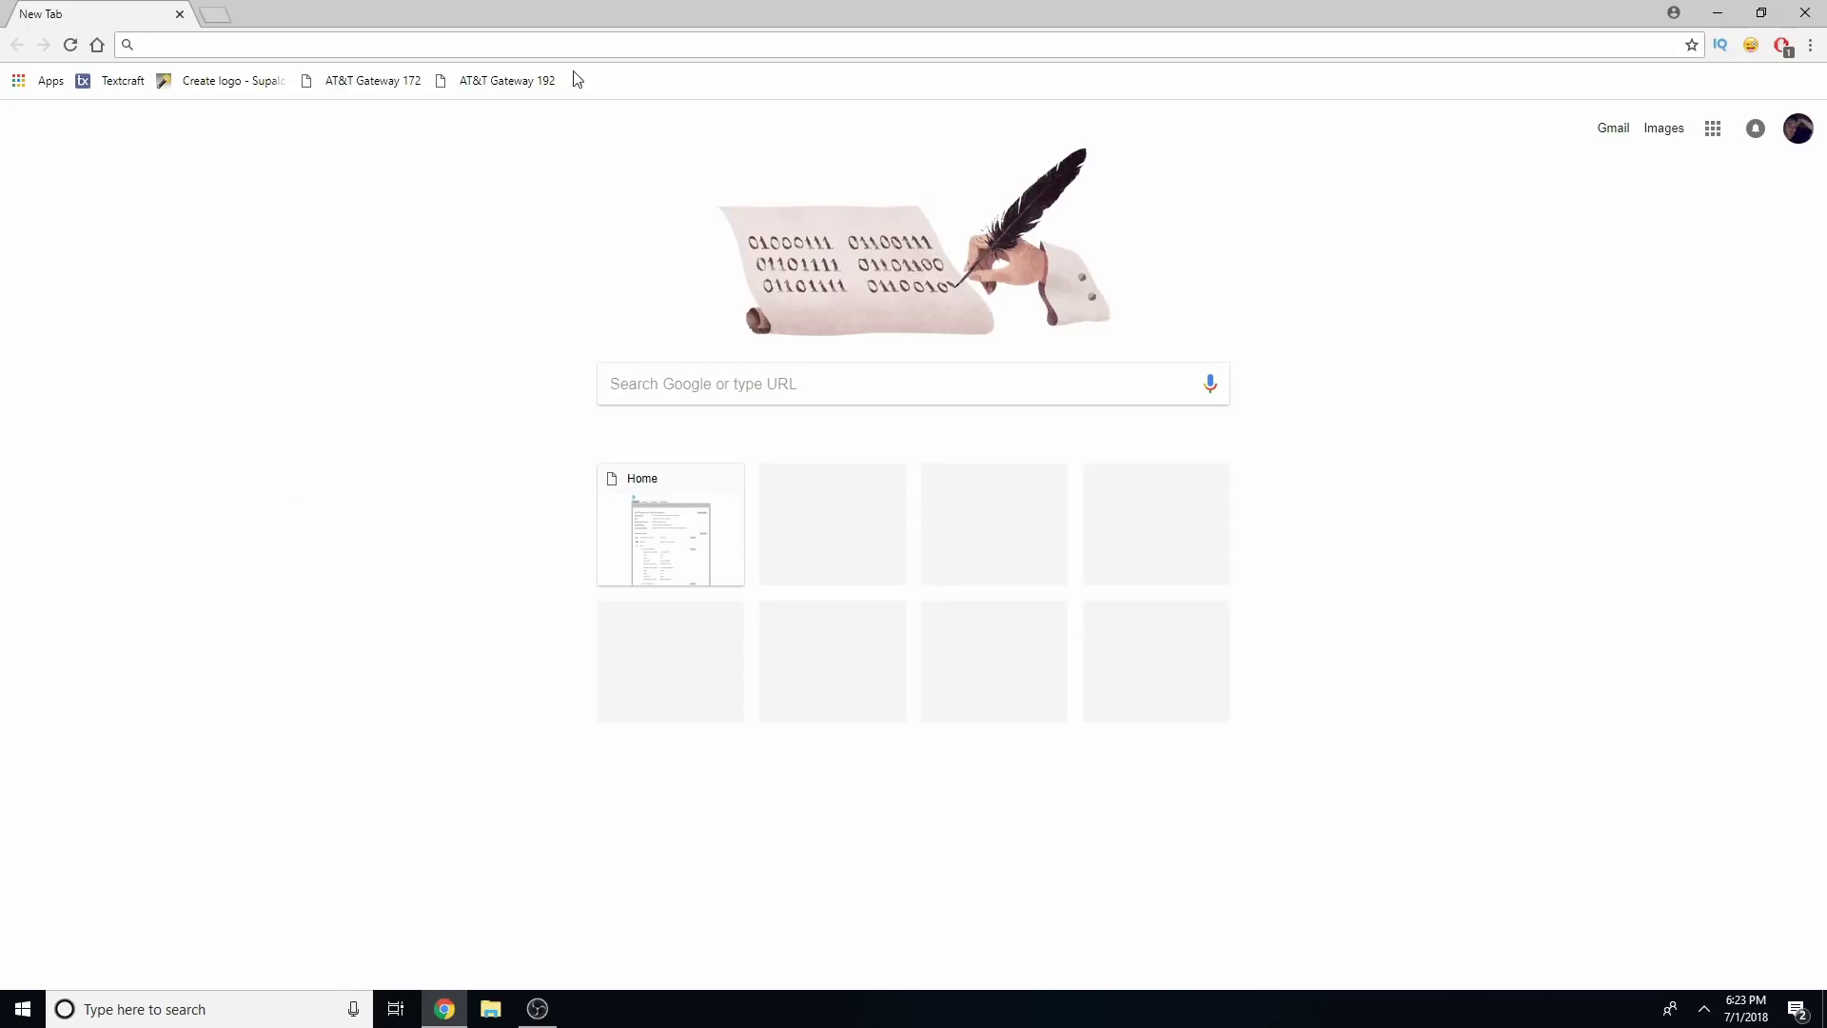
# Load the gateway home page at 192.168.1.254 after trying the 172.16.0.1 bookmark
pyautogui.click(487, 83)
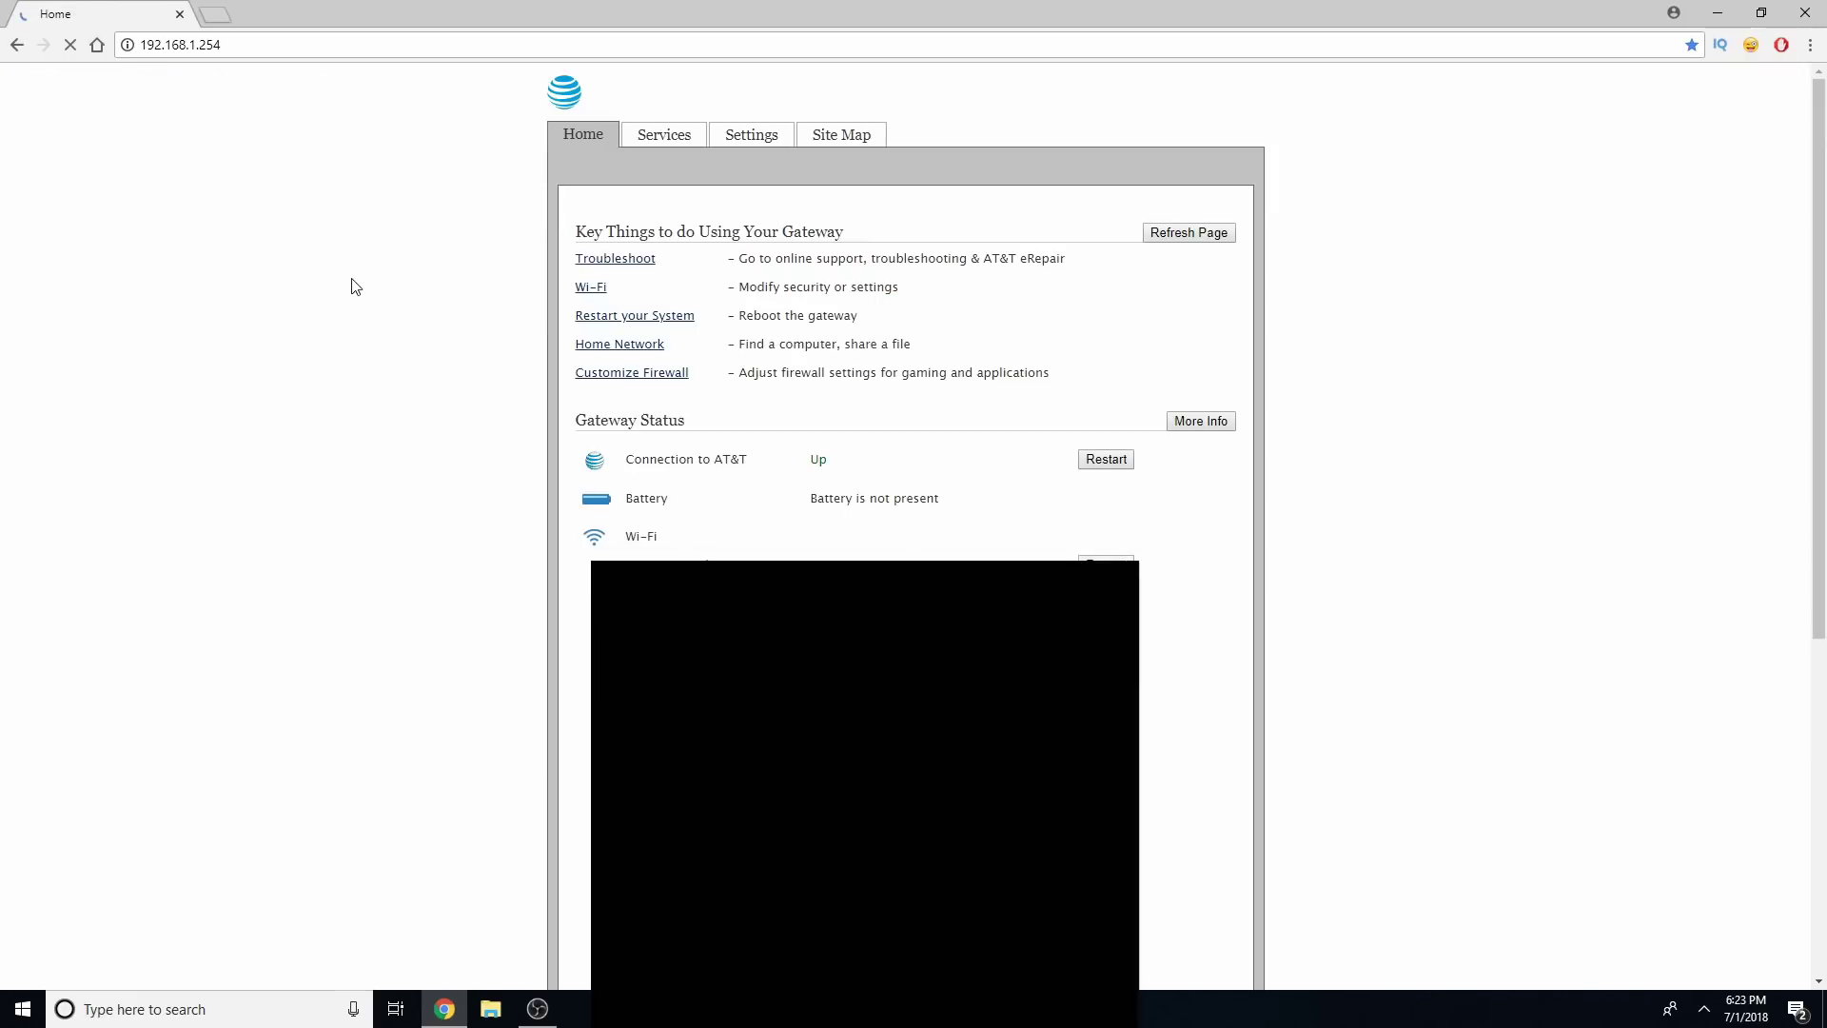
pyautogui.click(96, 45)
pyautogui.click(405, 84)
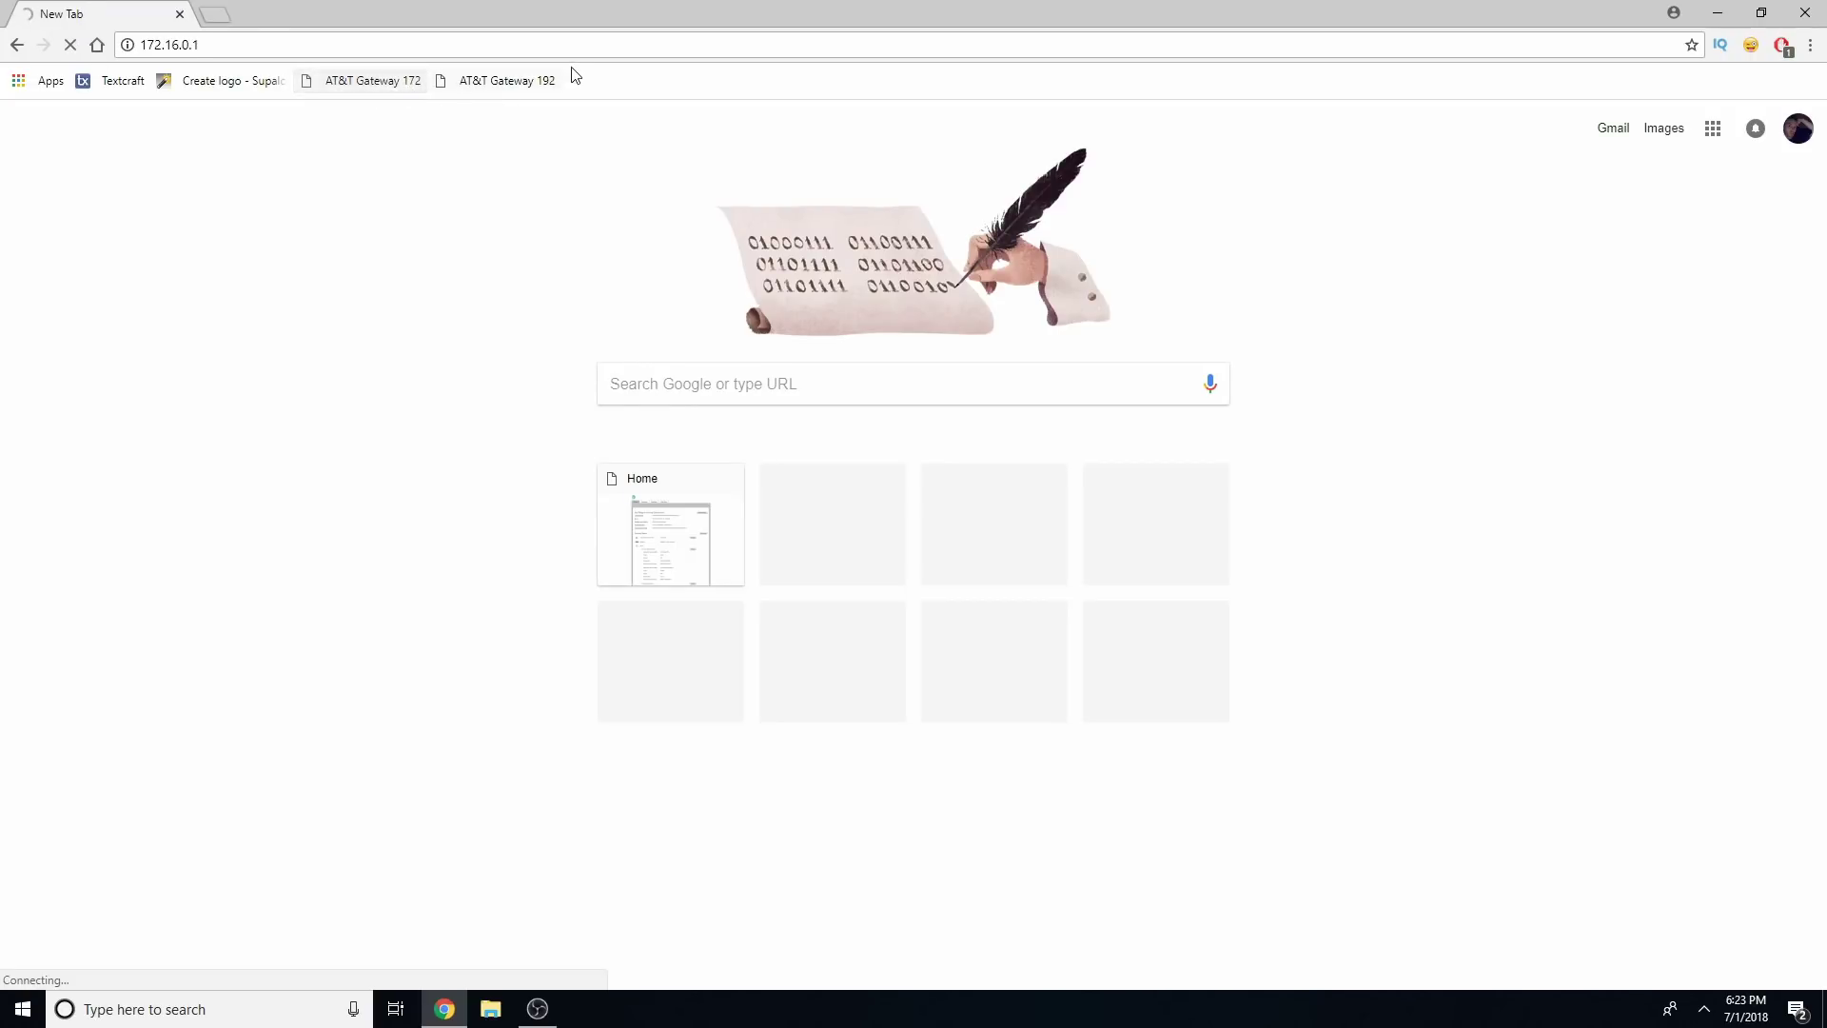
pyautogui.click(525, 81)
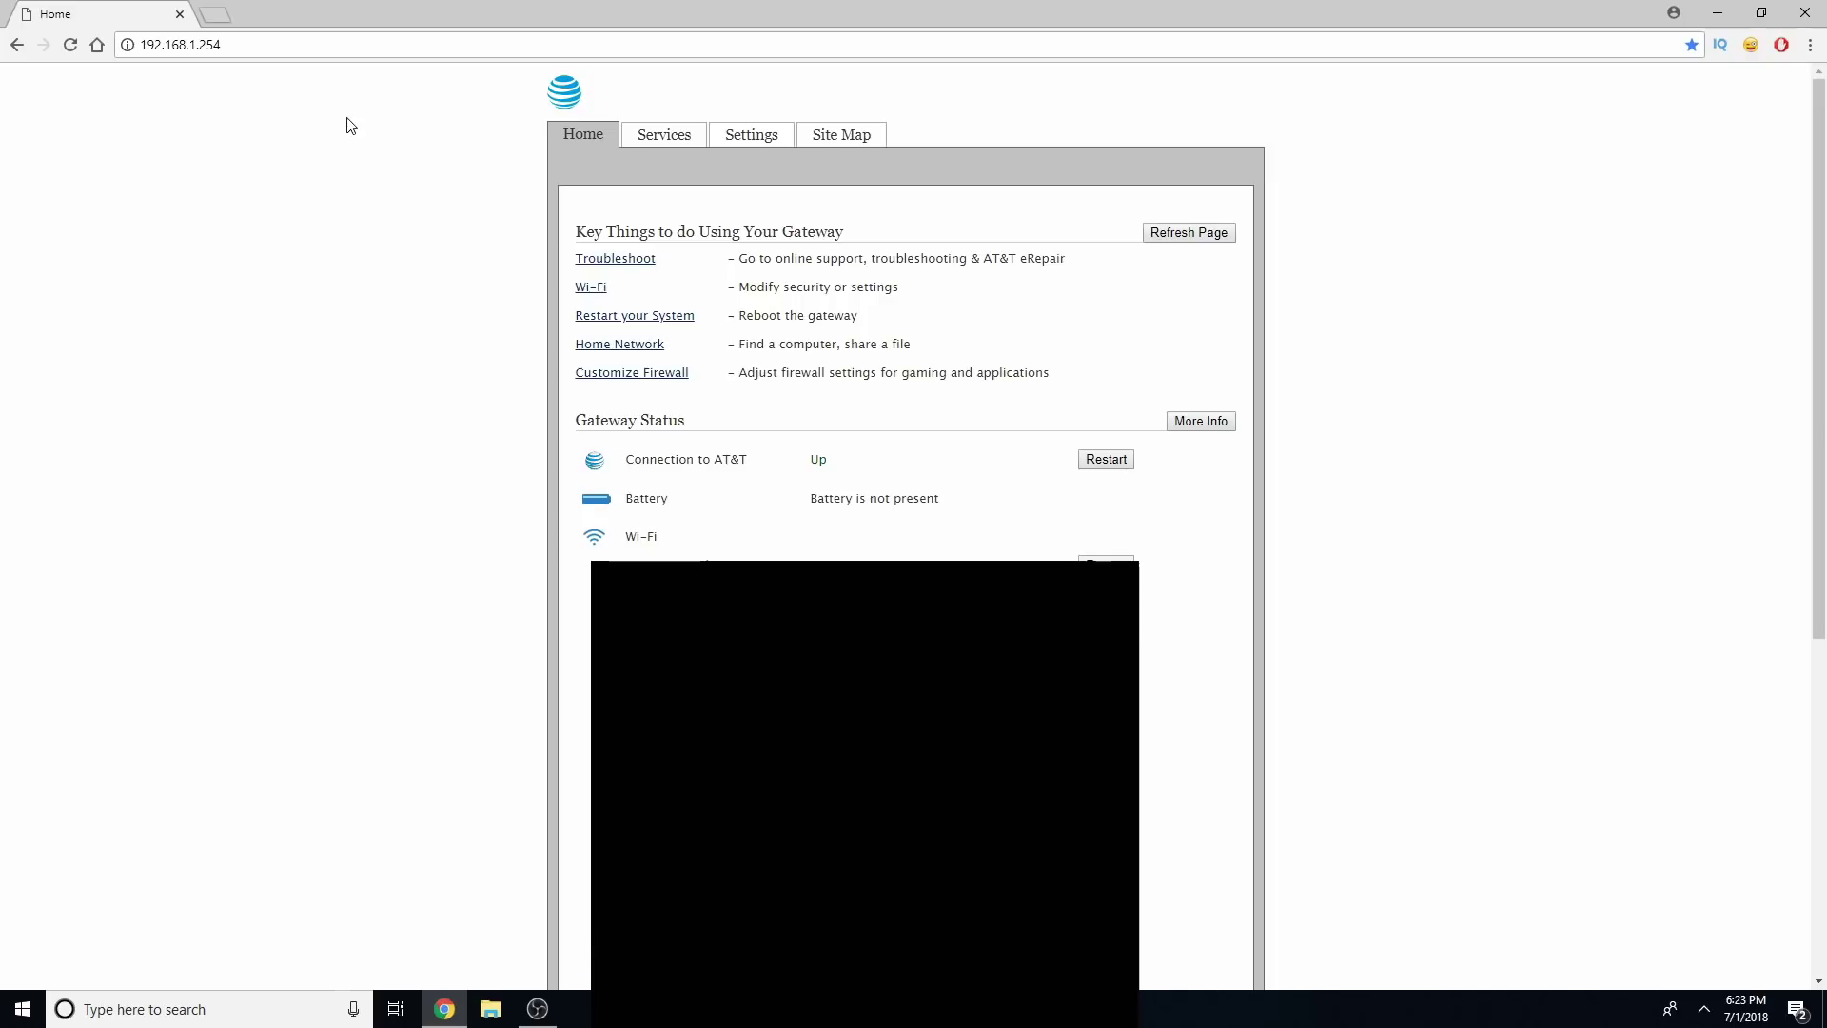
# Show Settings › System Info › Event Notifications, where router-behind-router detection is off
pyautogui.click(756, 136)
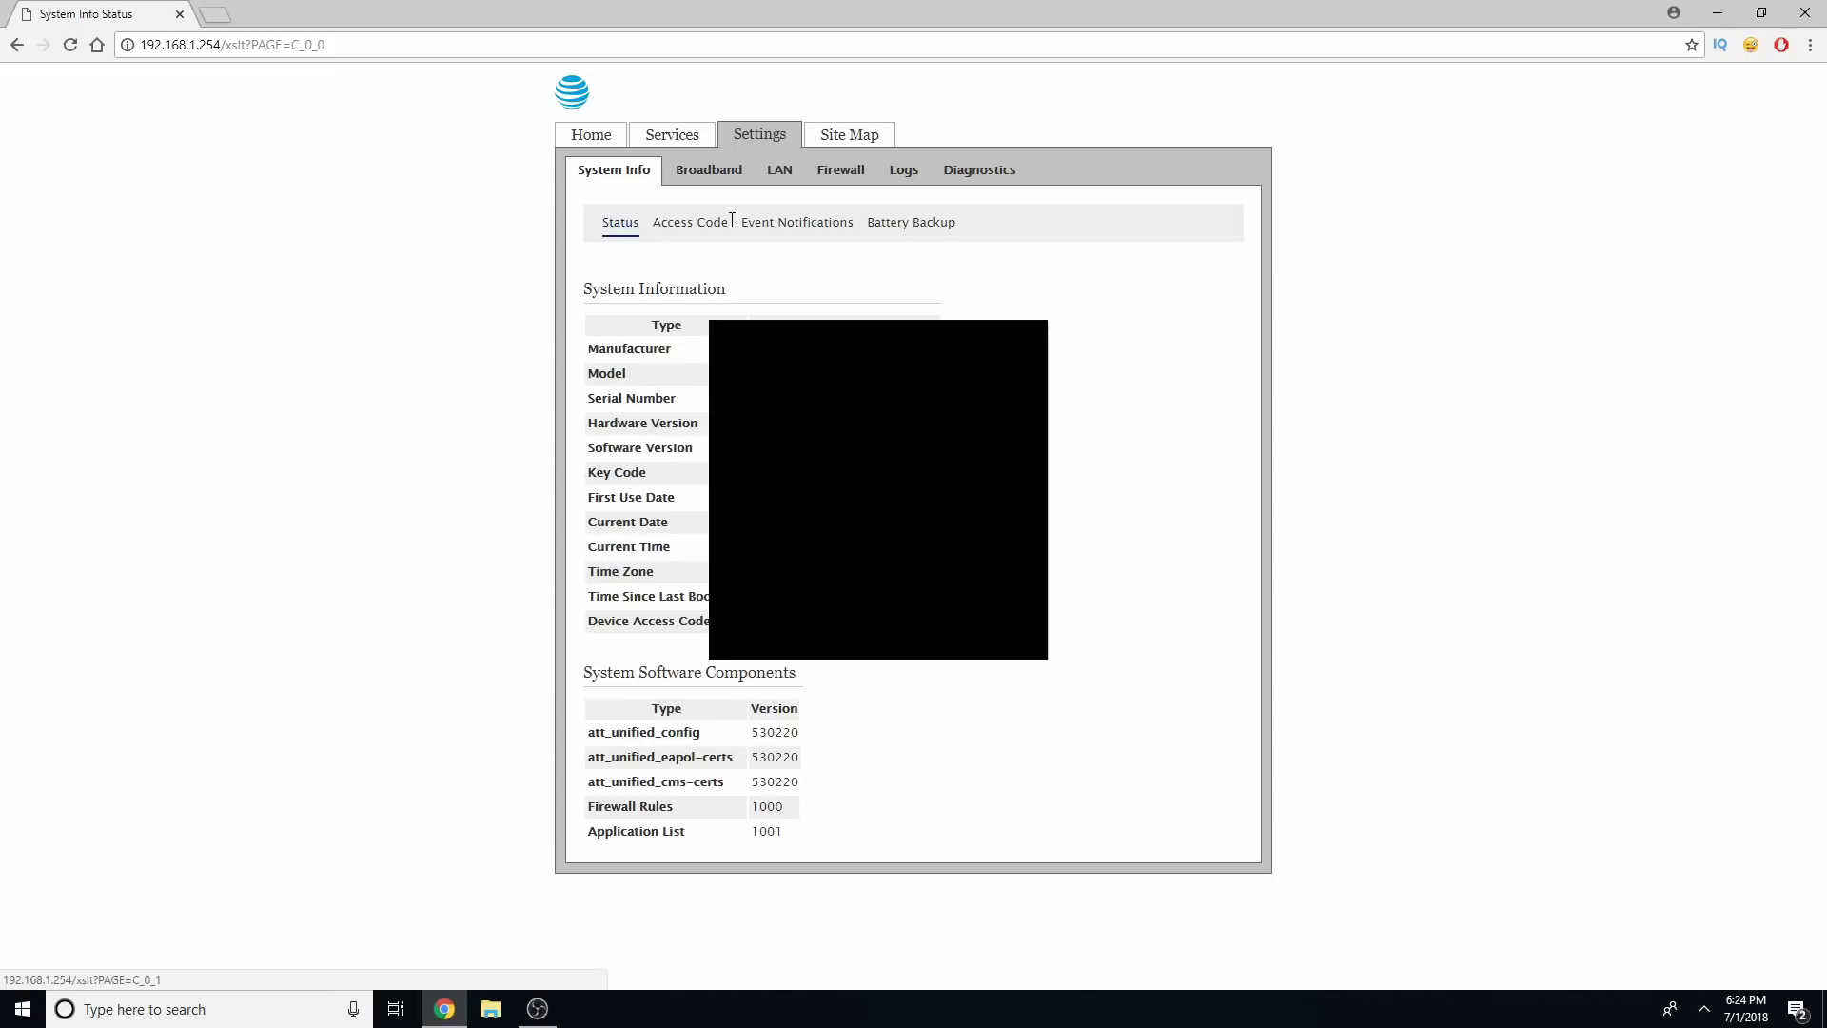
pyautogui.click(769, 231)
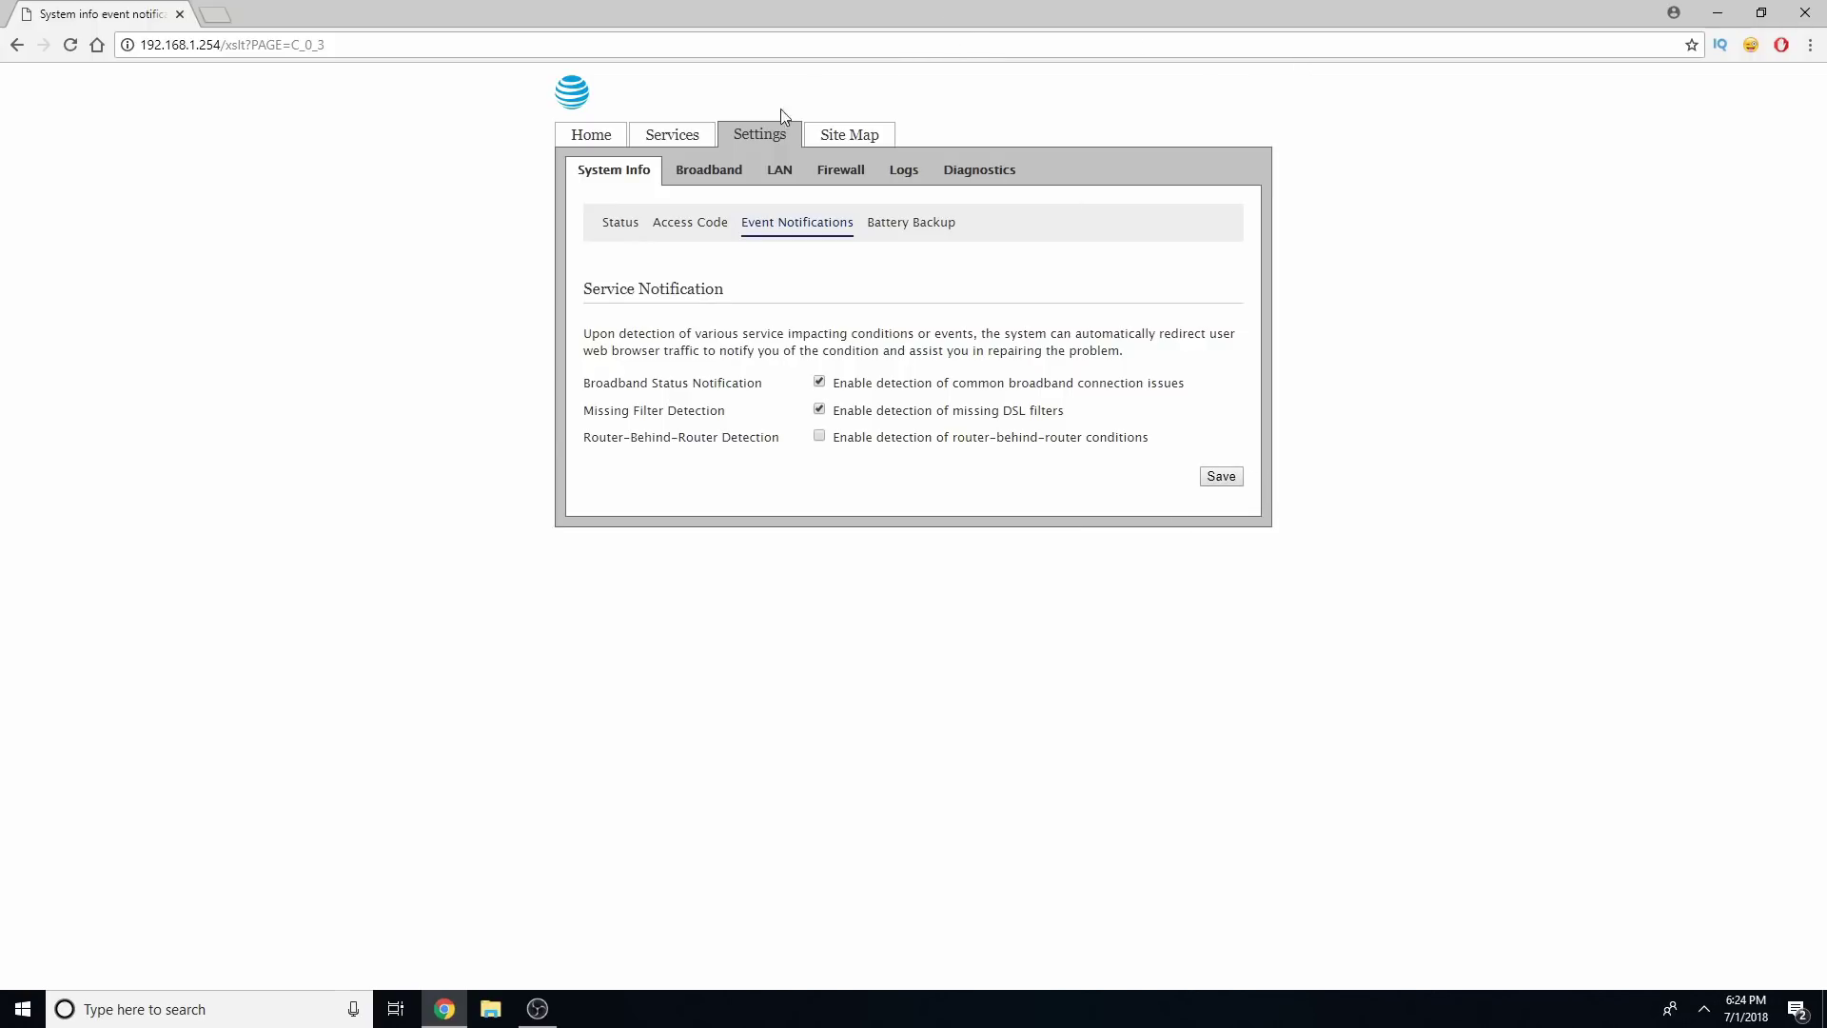
# Sign in with the device access code to reach LAN › Wi-Fi, leaving the Wi-Fi interface enabled
pyautogui.click(782, 173)
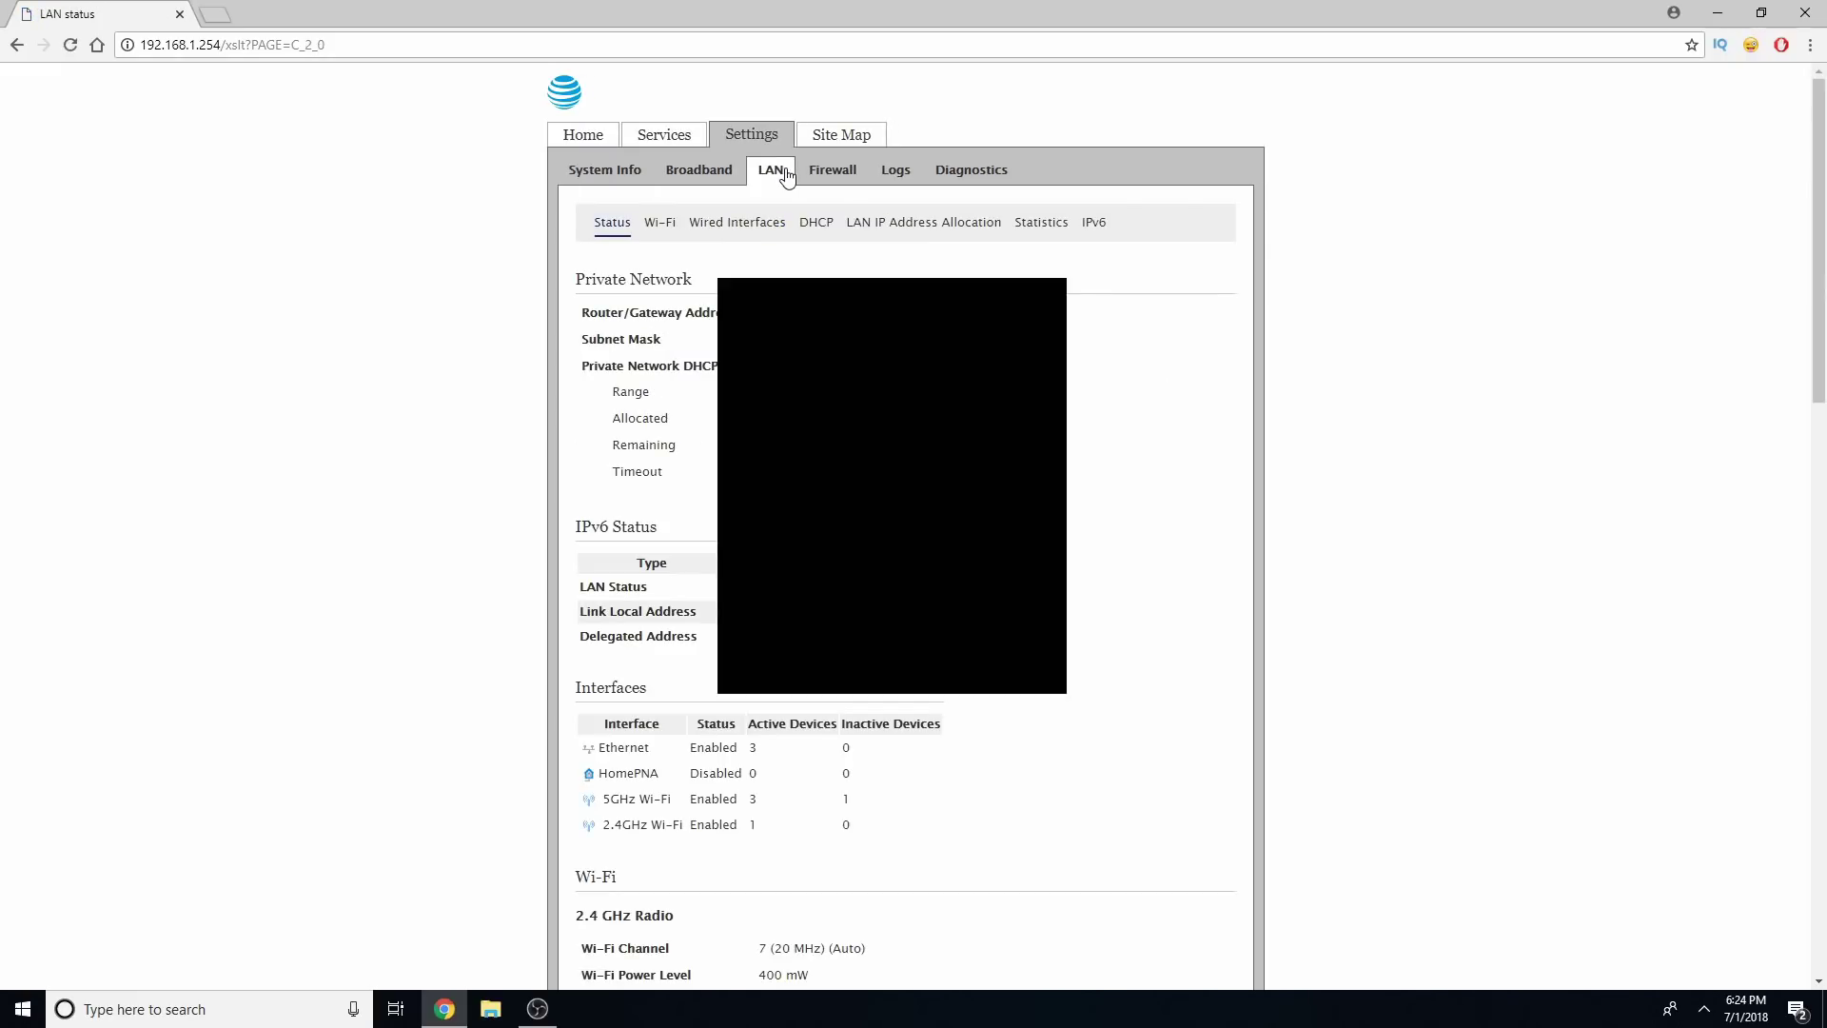
pyautogui.click(663, 226)
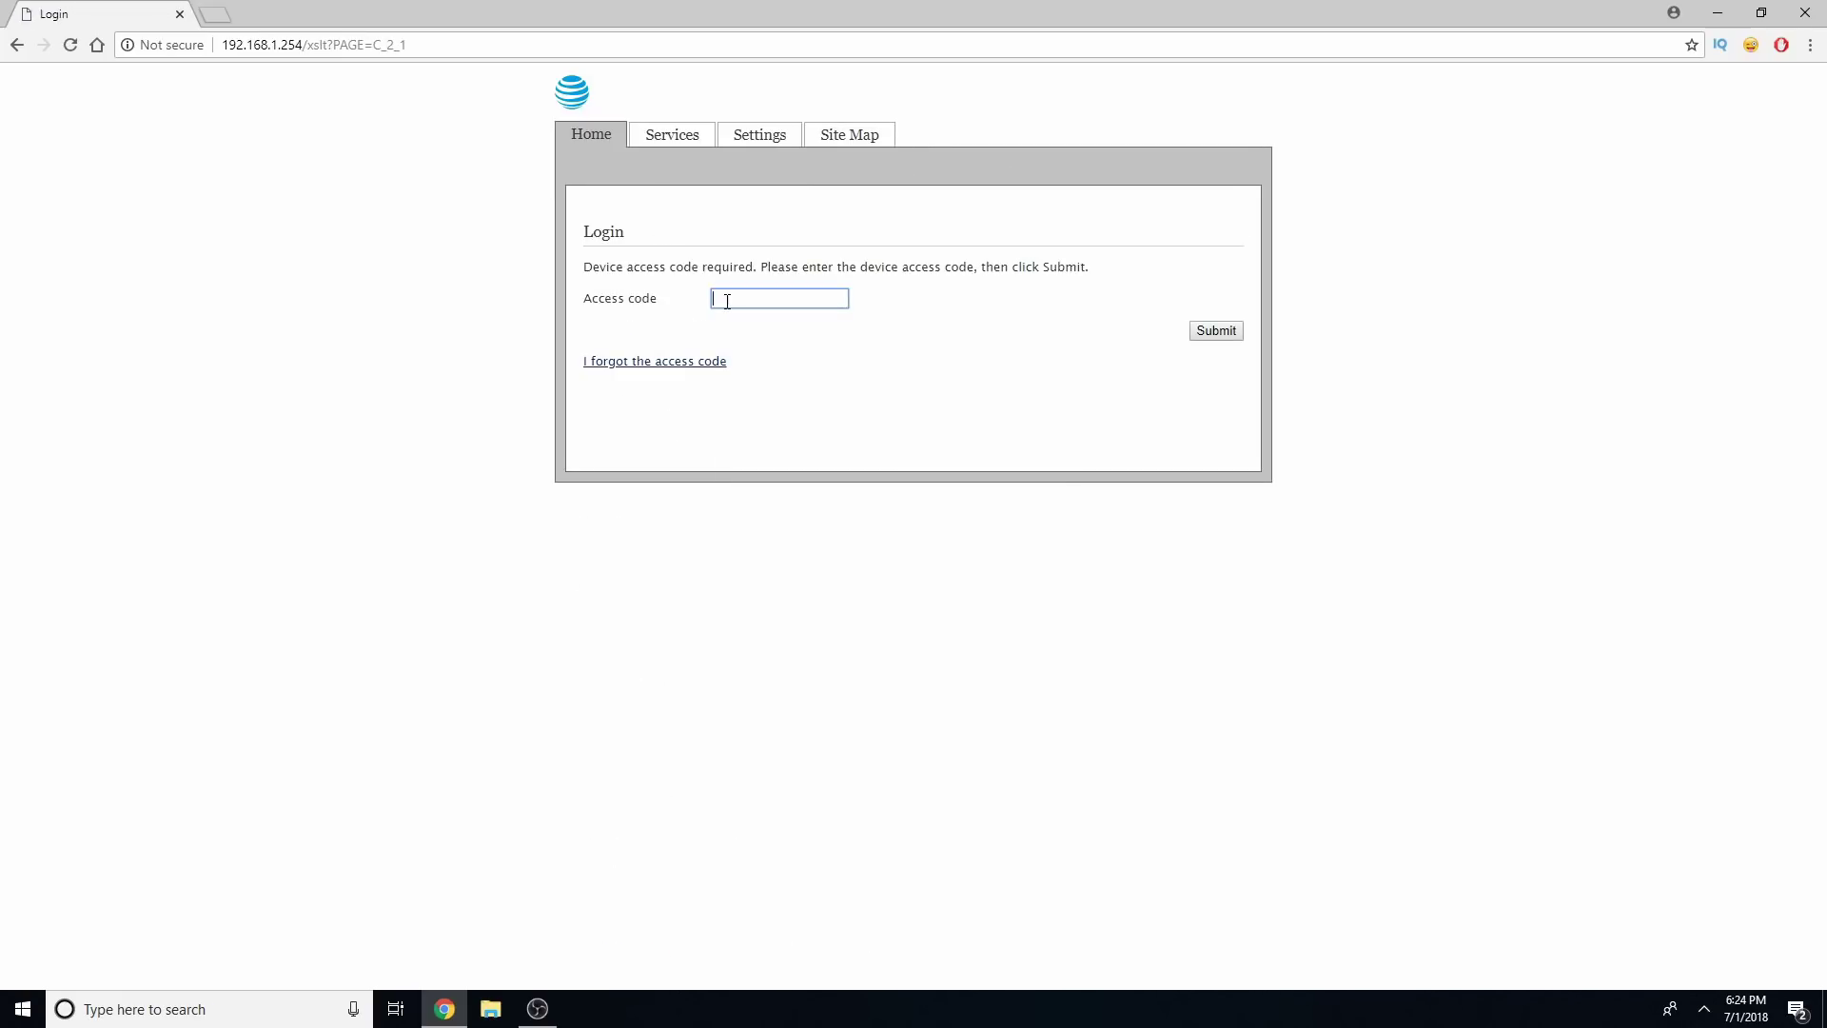
pyautogui.write('•')
pyautogui.press('Return')
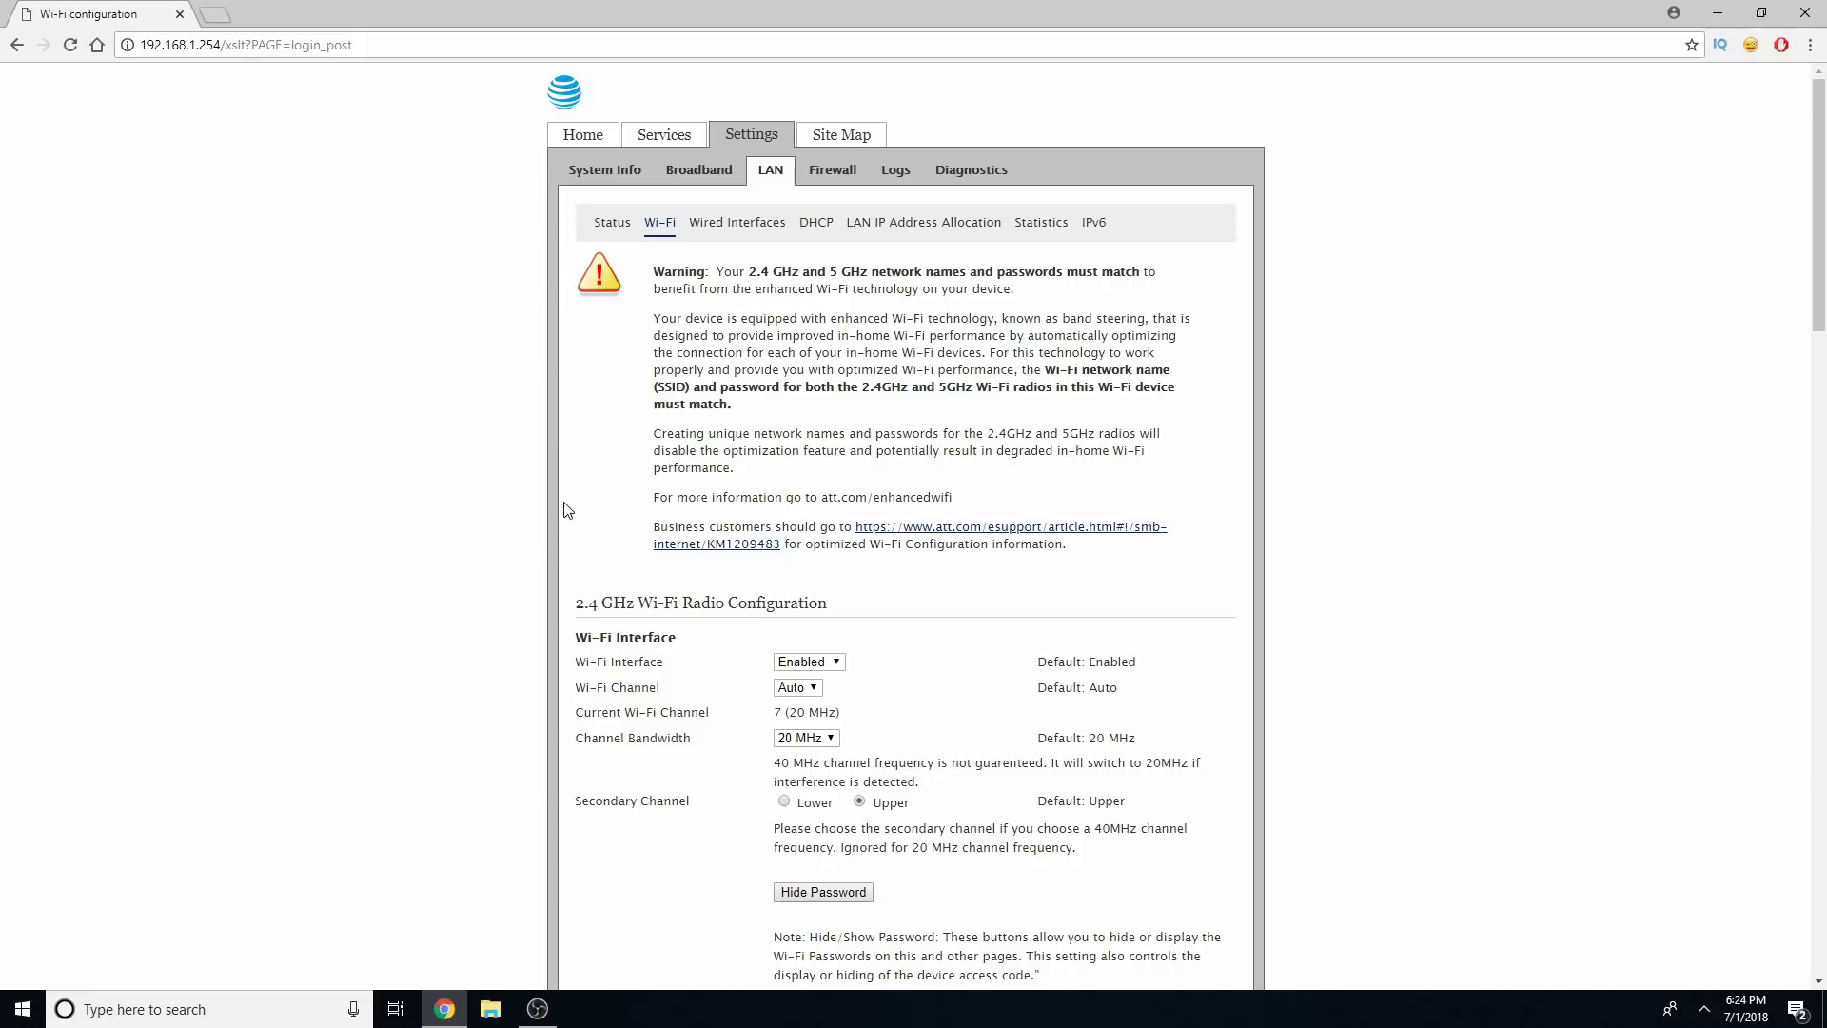
pyautogui.click(837, 663)
pyautogui.click(923, 599)
# Keep Wi-Fi enabled and switch to the LAN › DHCP settings page
pyautogui.click(808, 661)
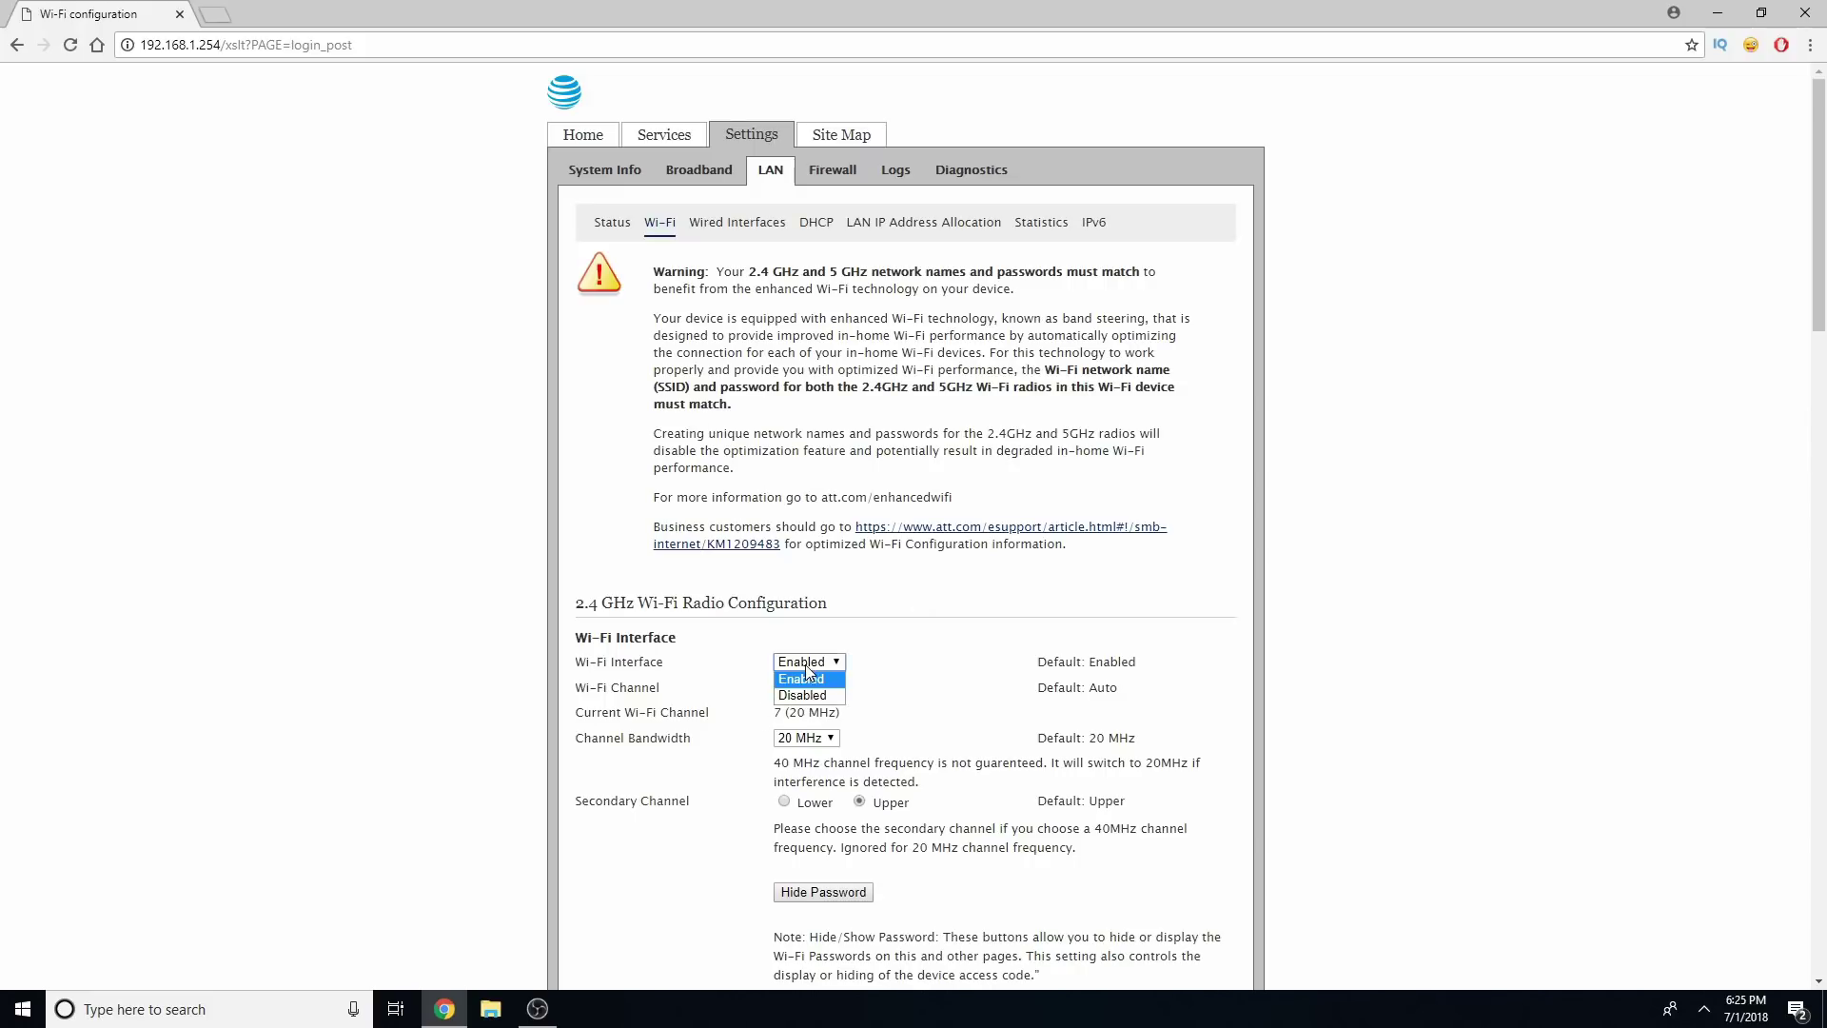
pyautogui.click(953, 669)
pyautogui.click(824, 227)
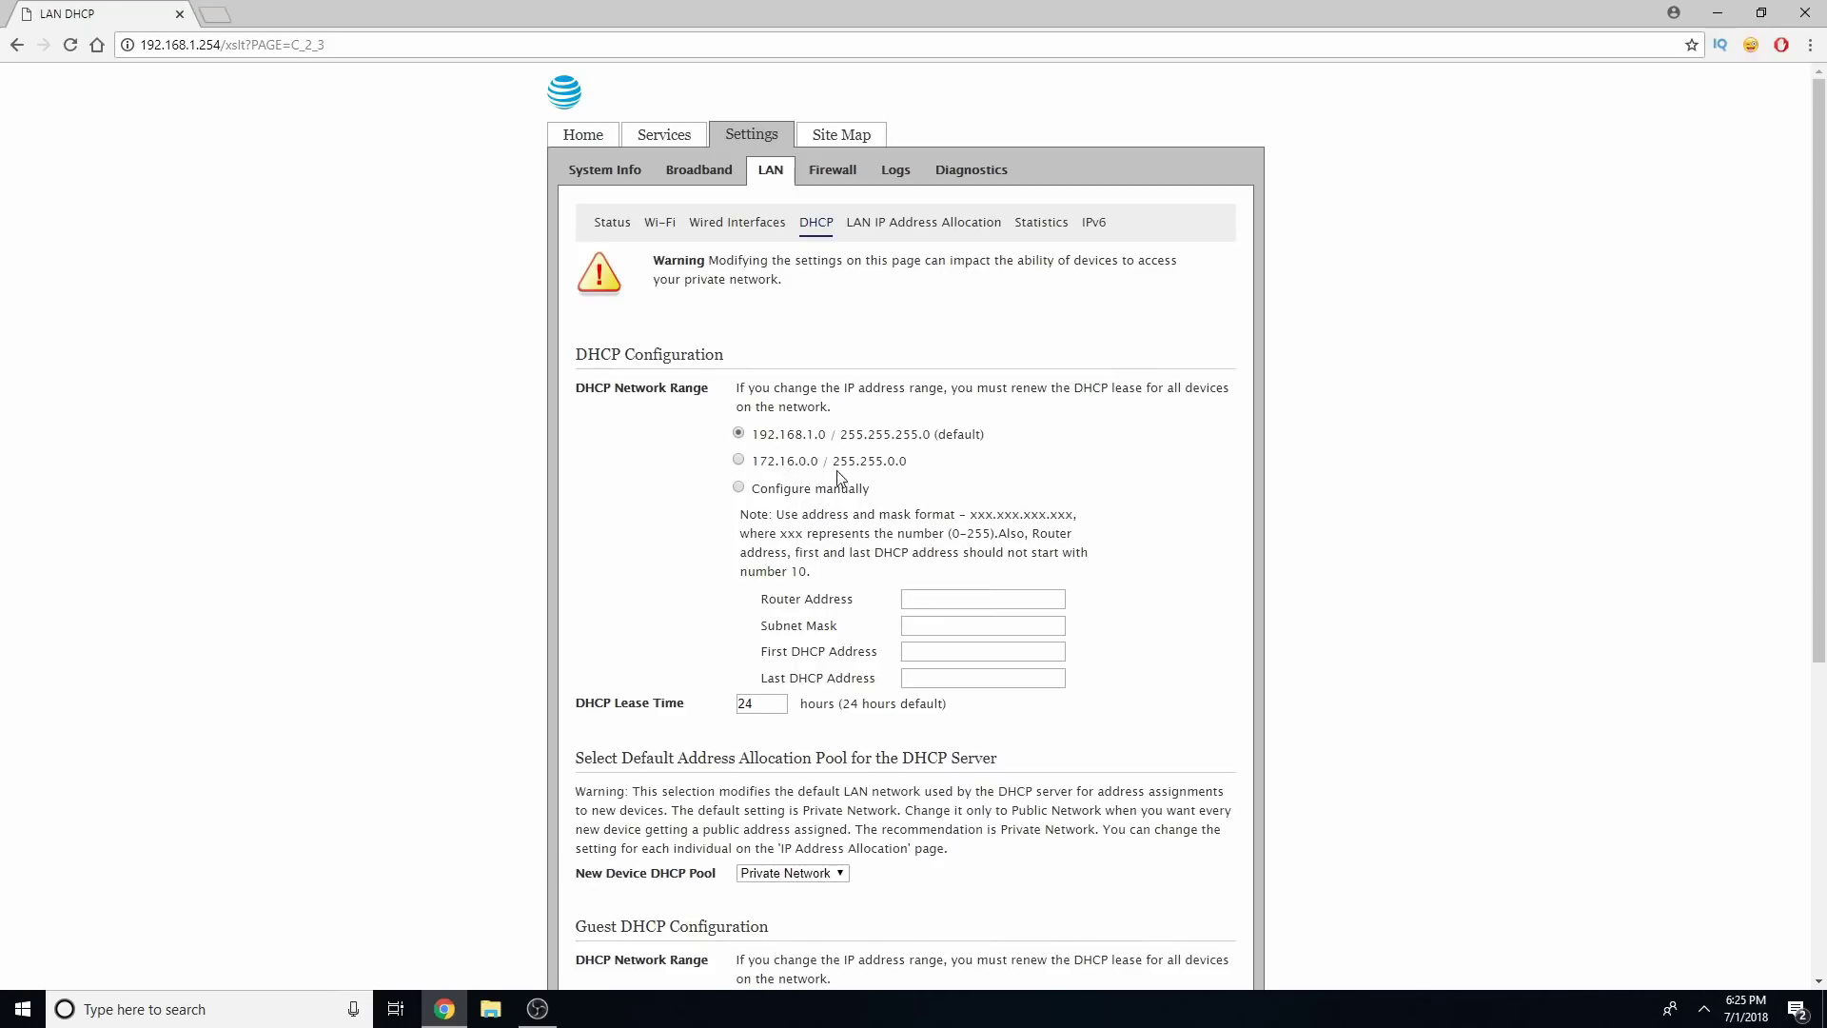
# Select the 172.16.0.0 / 255.255.0.0 DHCP network range and save it
pyautogui.click(739, 461)
pyautogui.scroll(-5, 1276, 506)
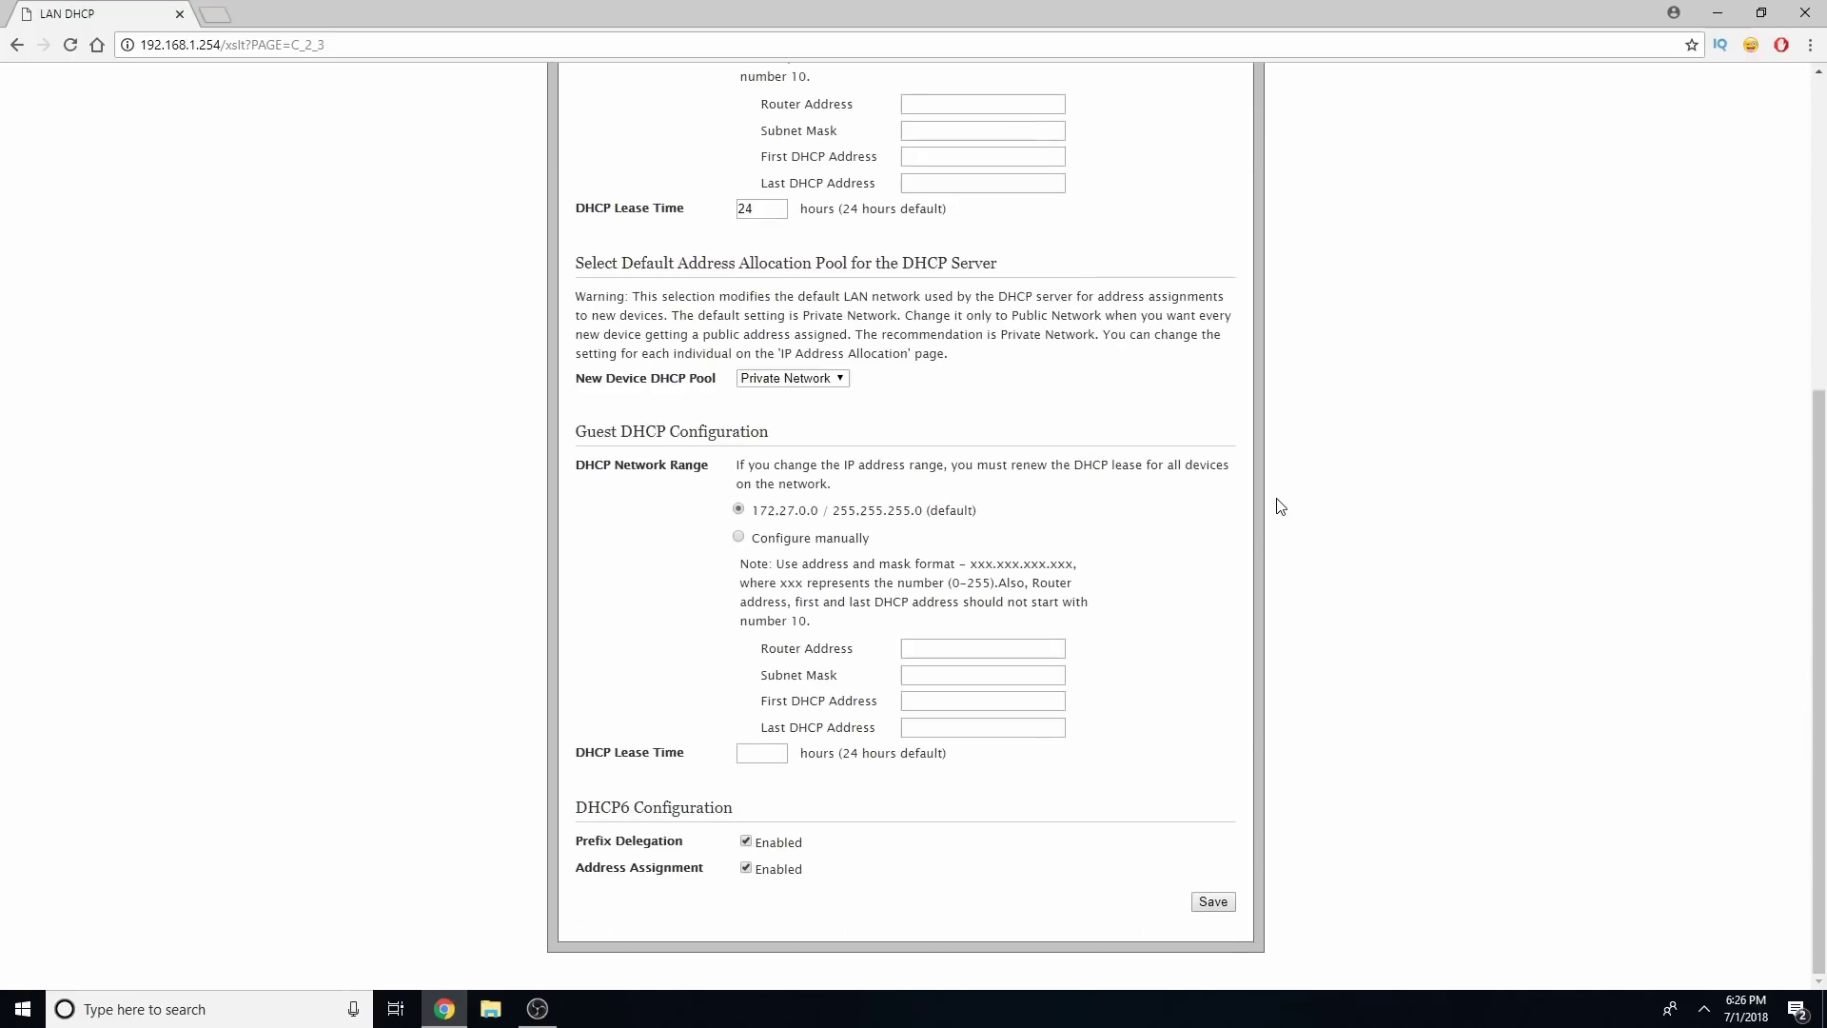
pyautogui.click(1224, 912)
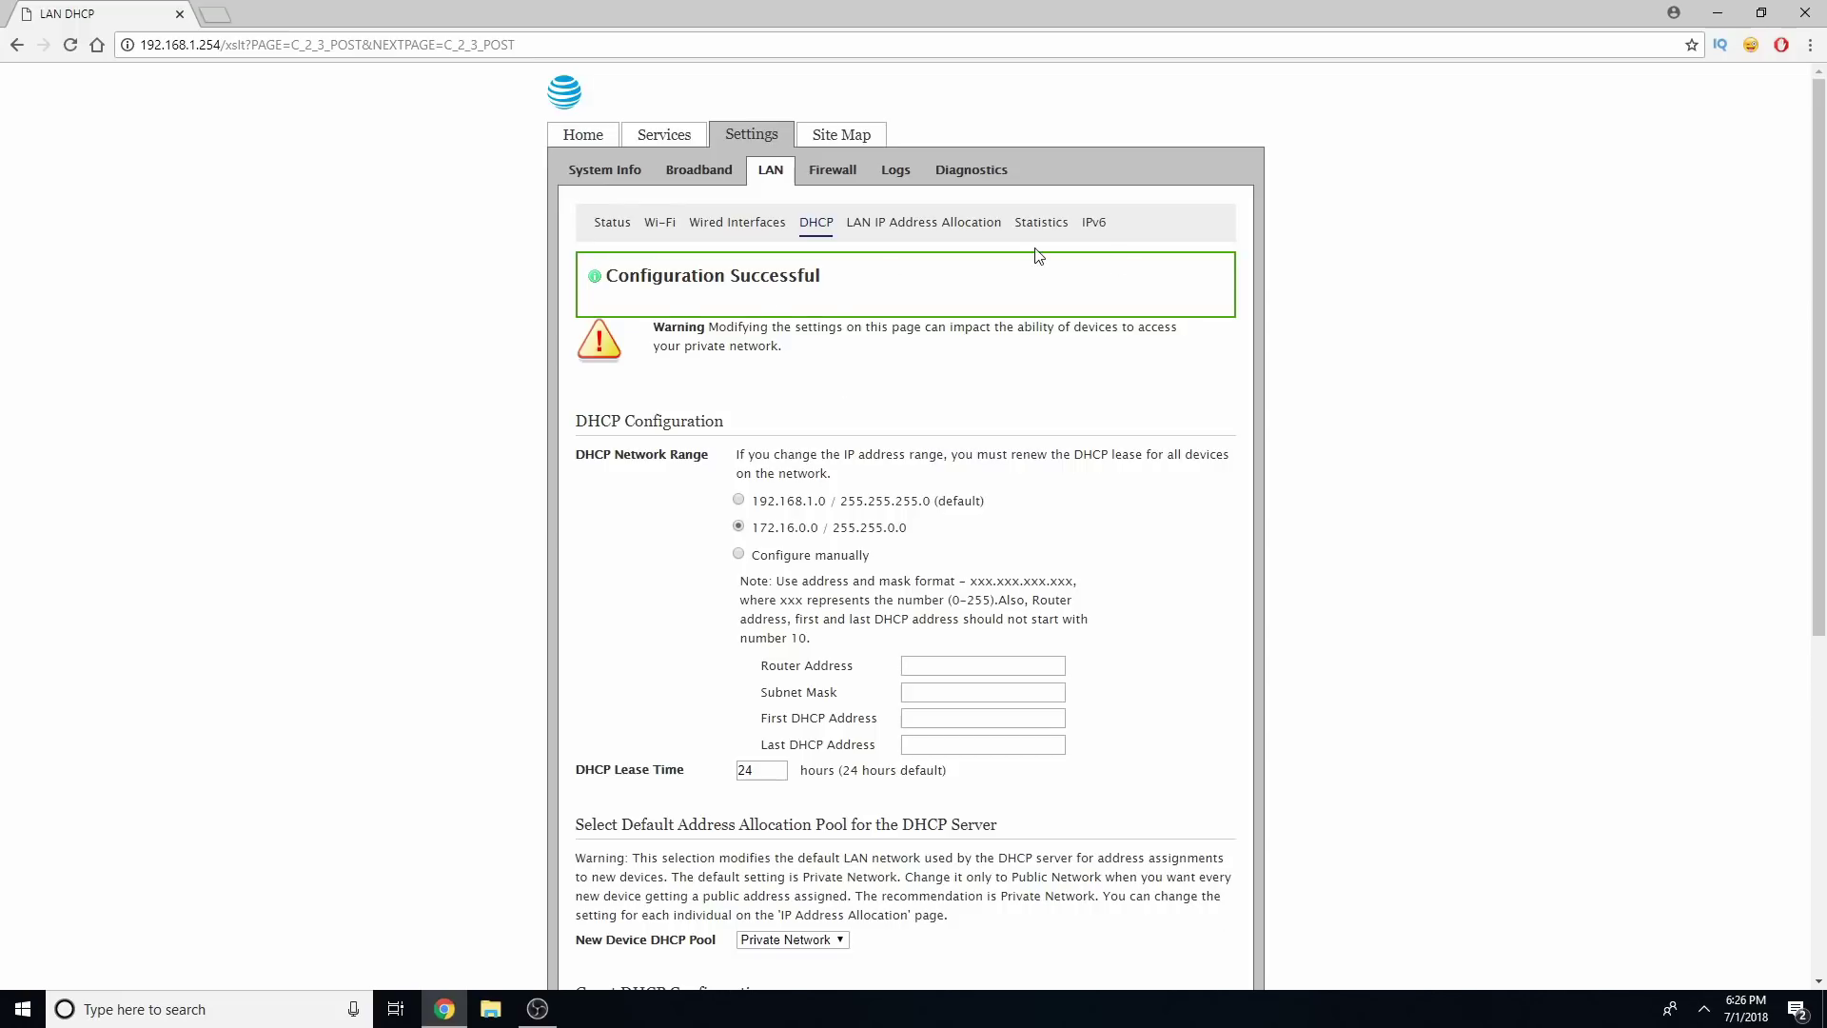
# After the Firewall page fails to load at 192.168.1.254, return to Chrome's New Tab page
pyautogui.click(837, 174)
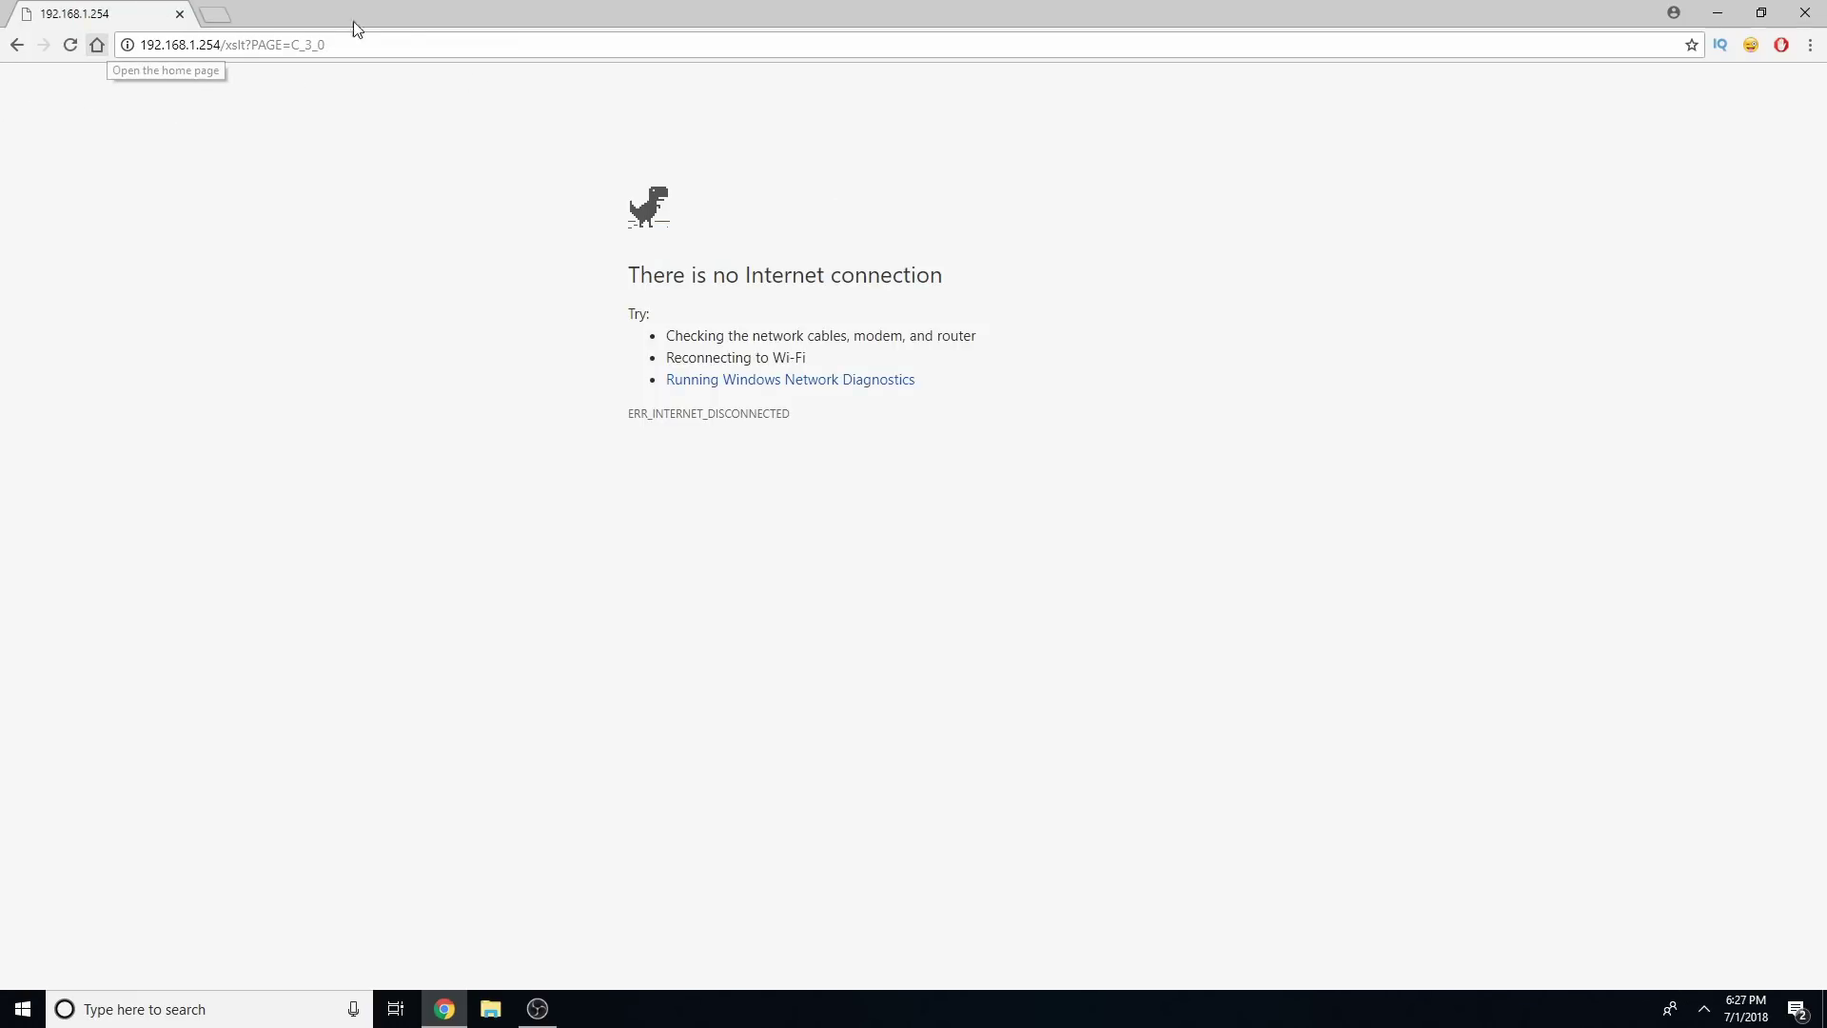
pyautogui.press('F5')
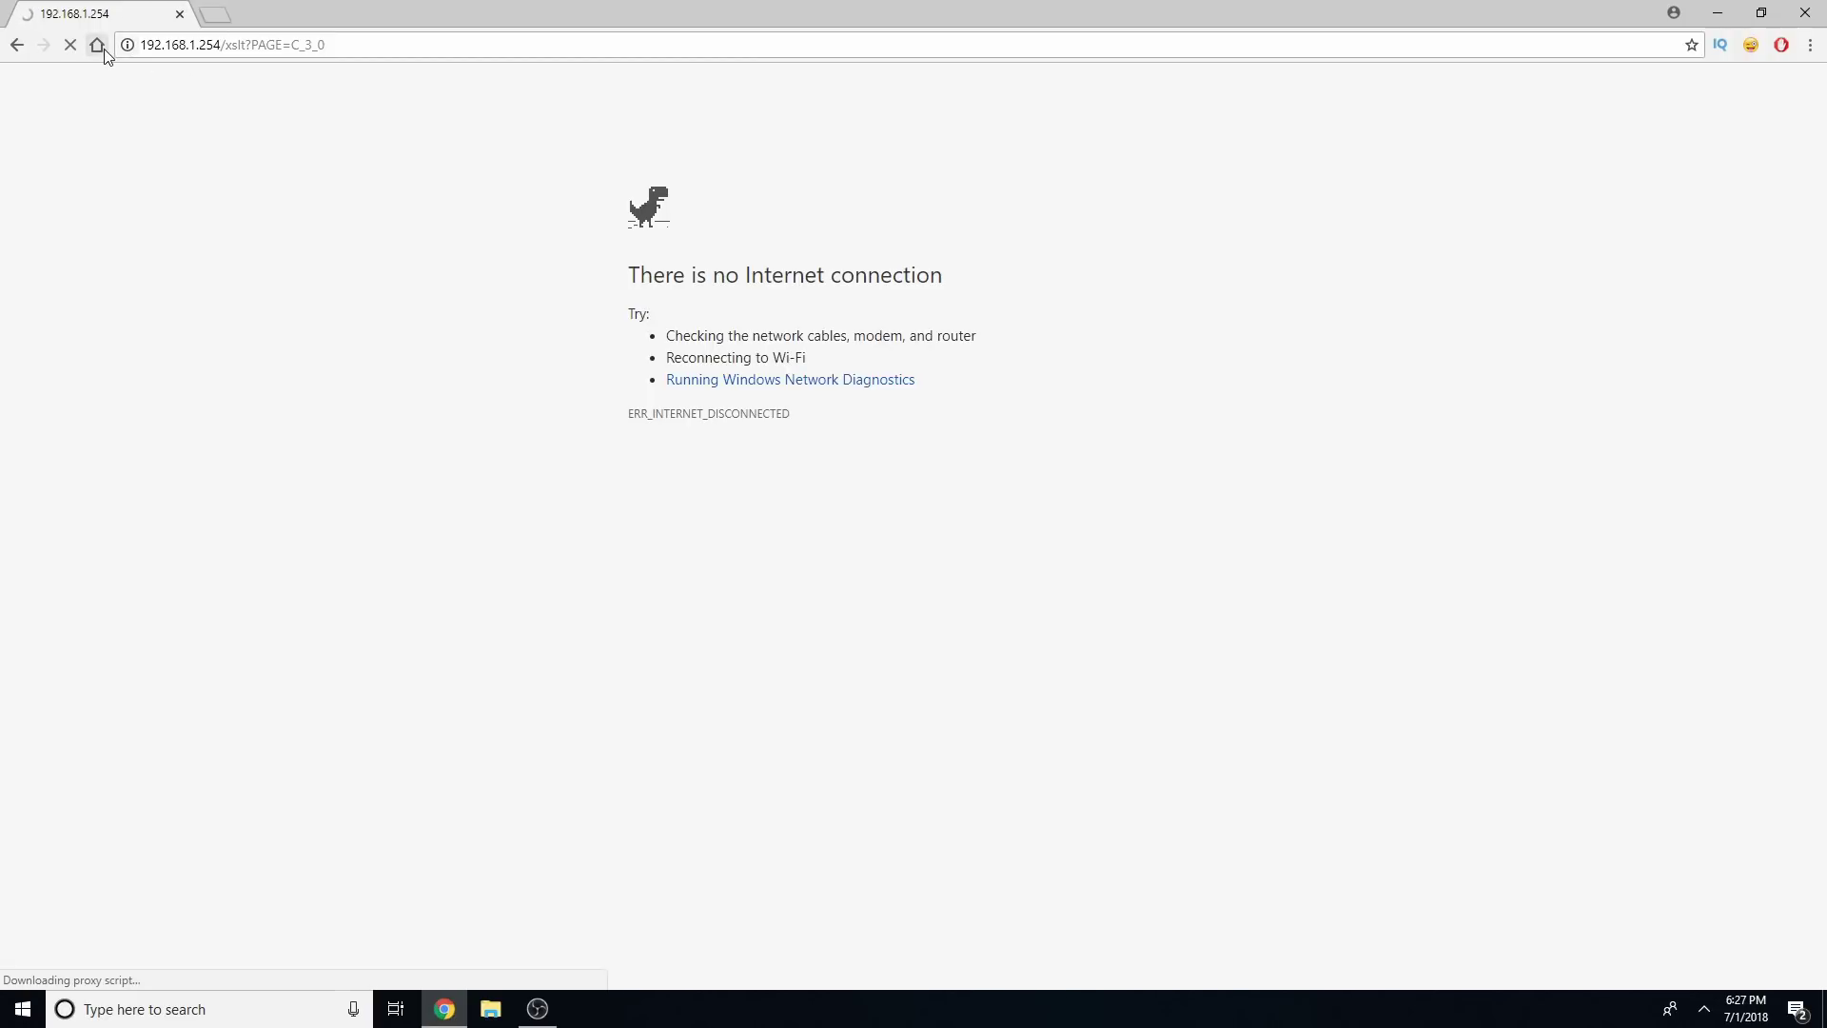
pyautogui.click(97, 45)
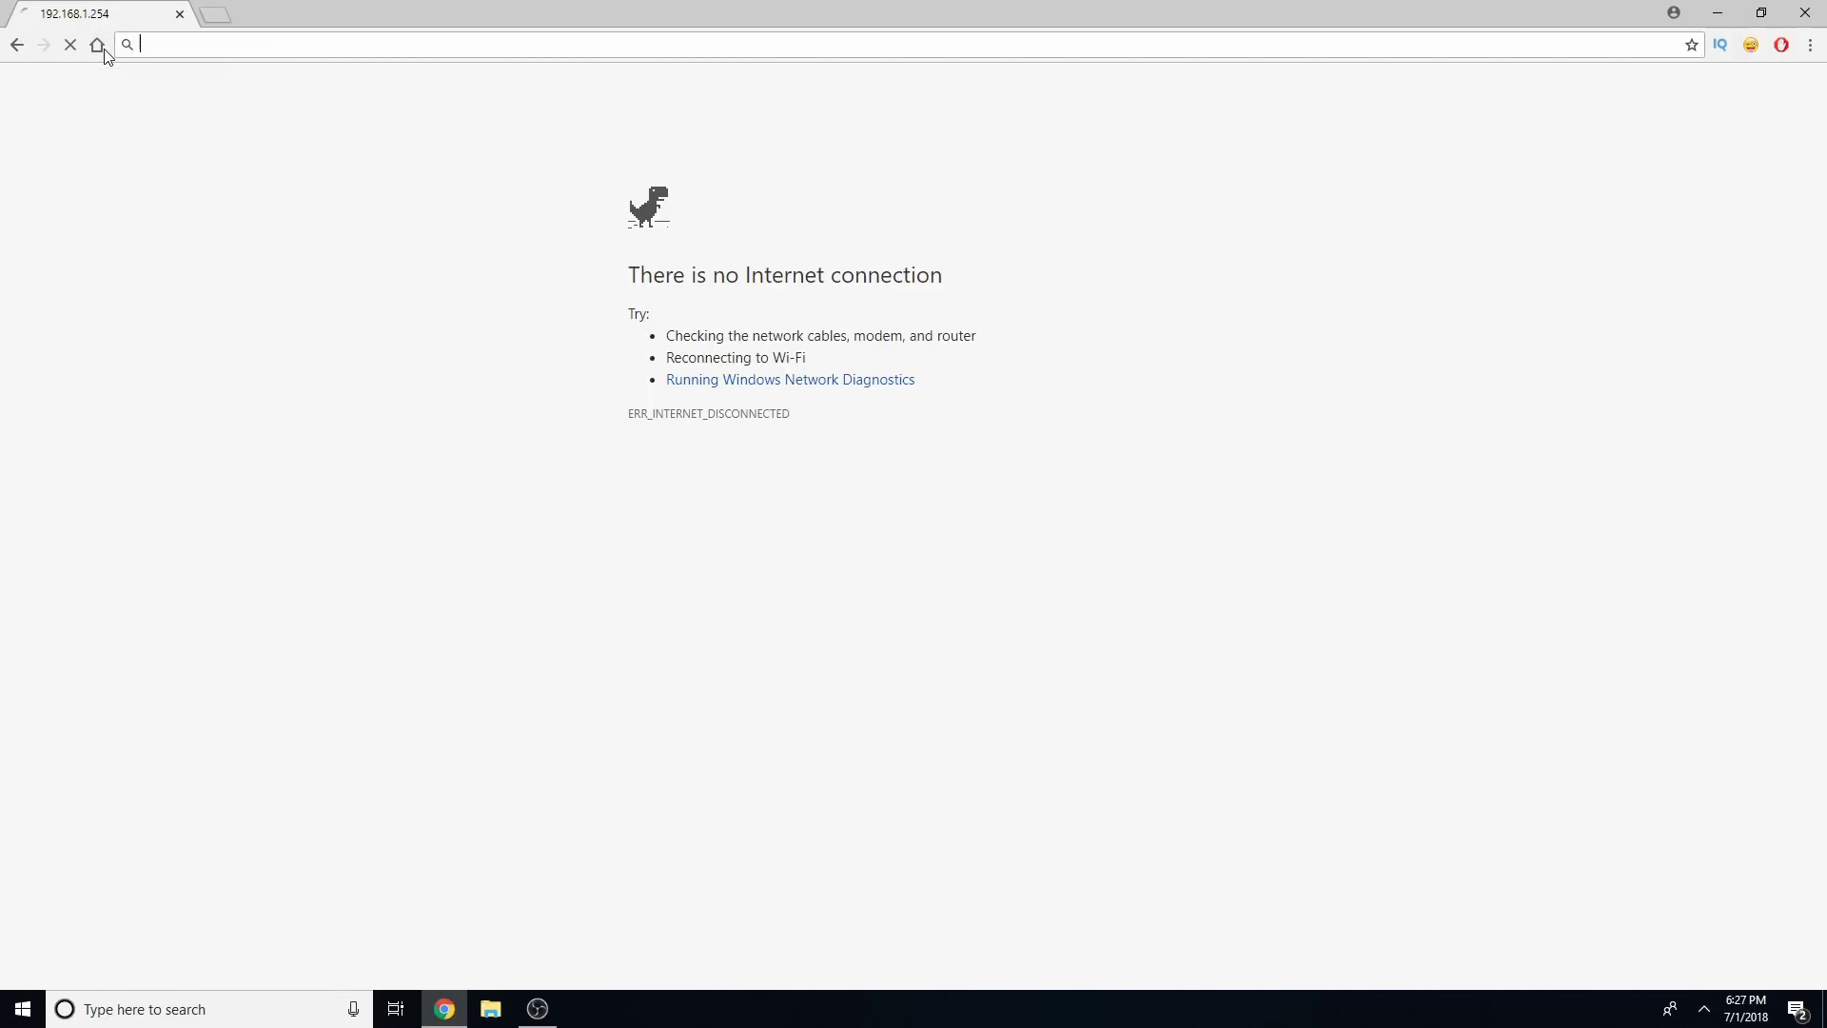
pyautogui.click(198, 51)
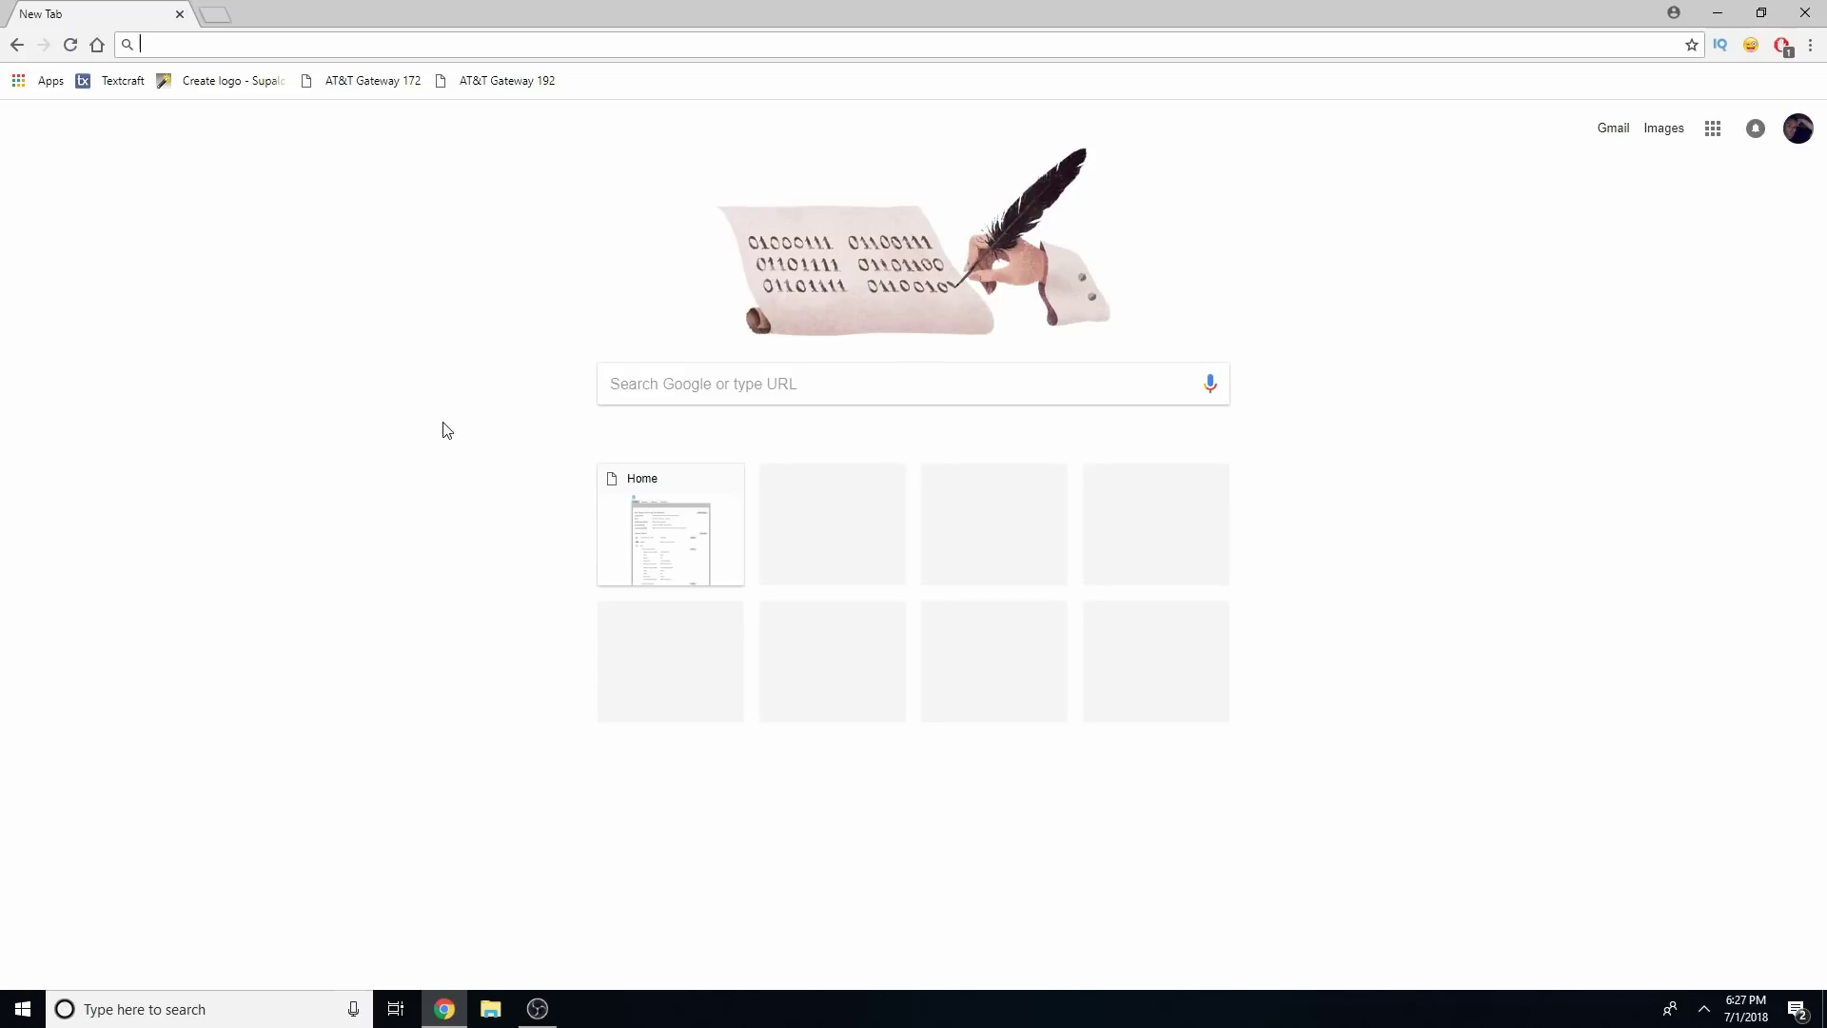
# Open the gateway at 172.16.0.1 and view Settings › Firewall › Status
pyautogui.click(414, 86)
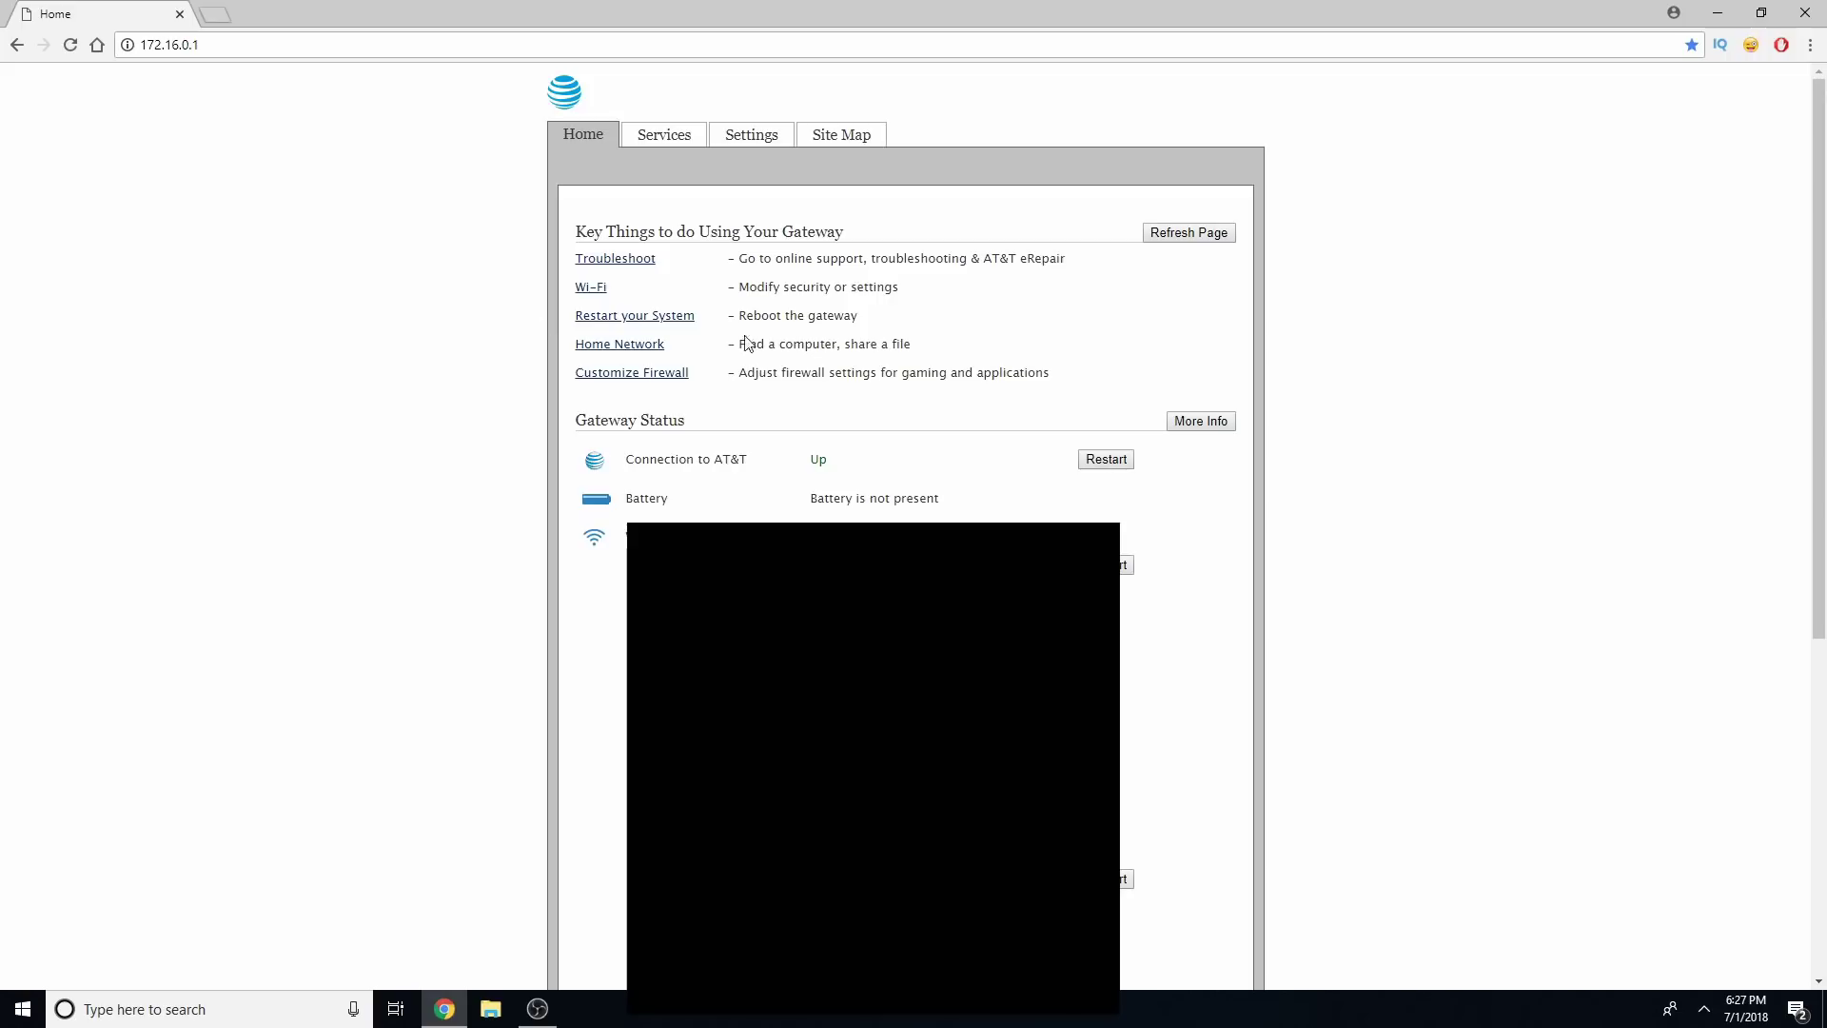
pyautogui.click(761, 146)
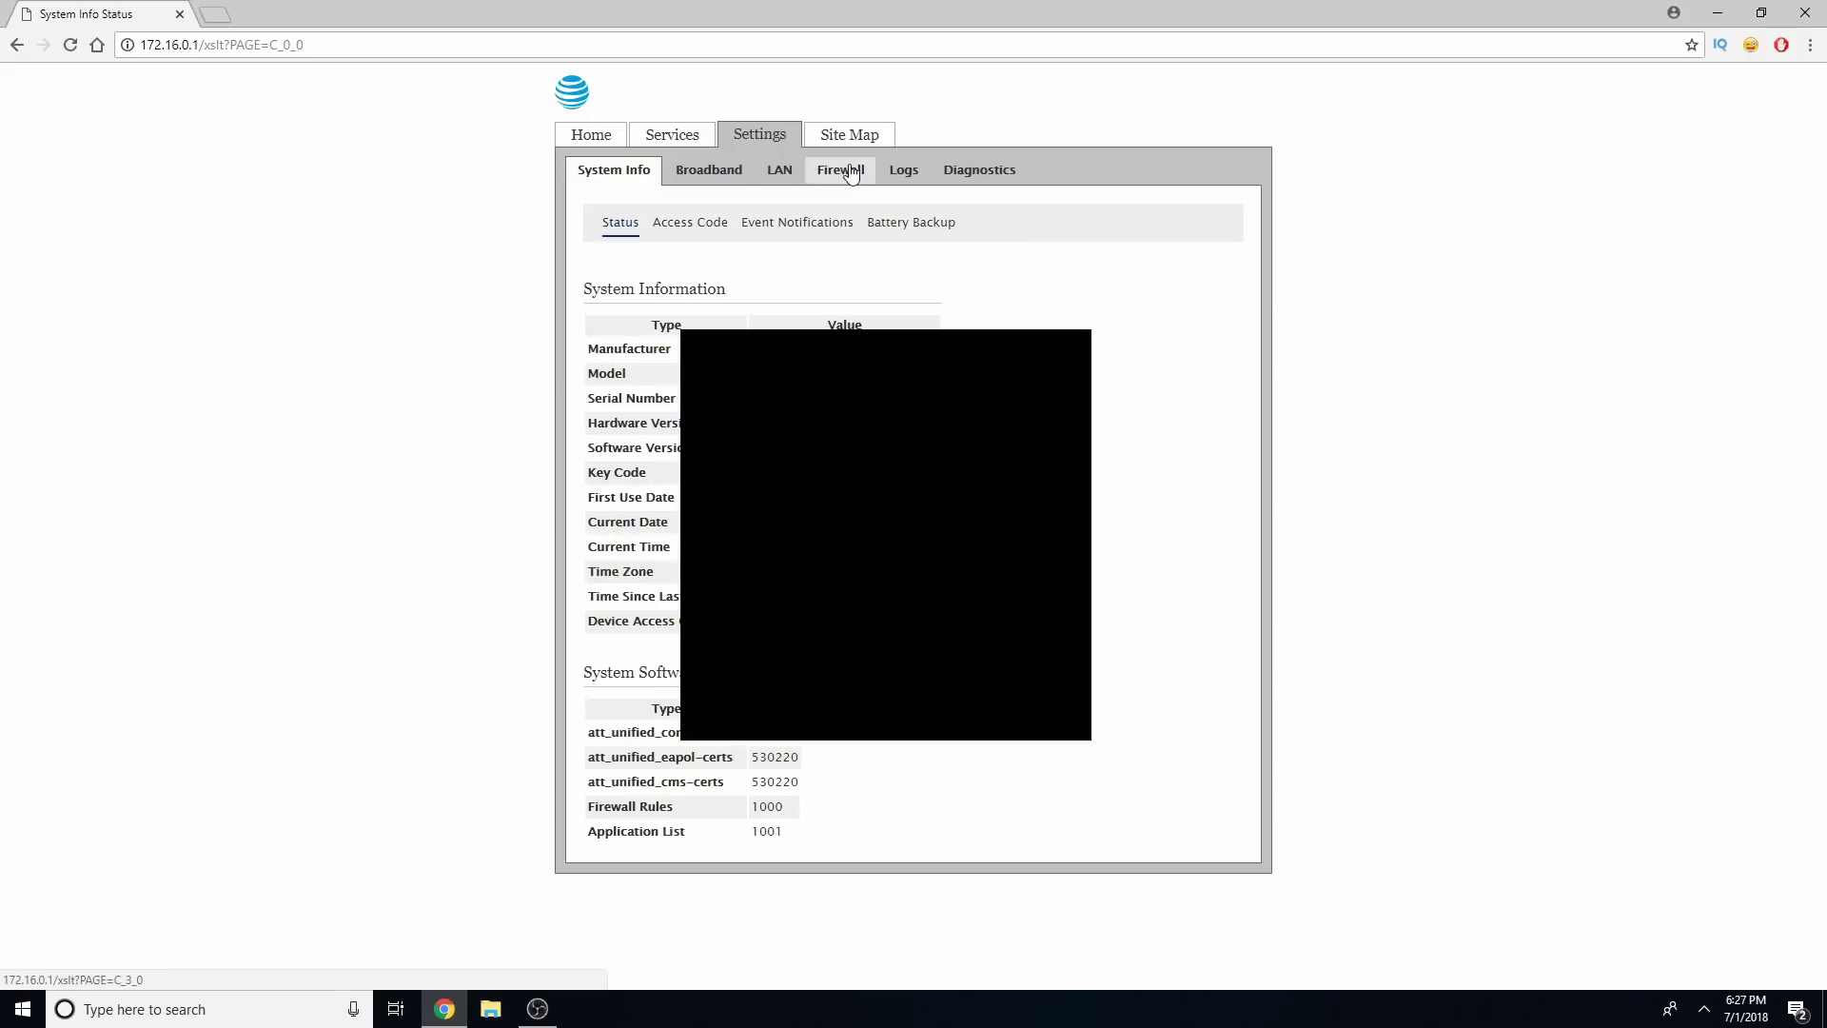
pyautogui.click(850, 171)
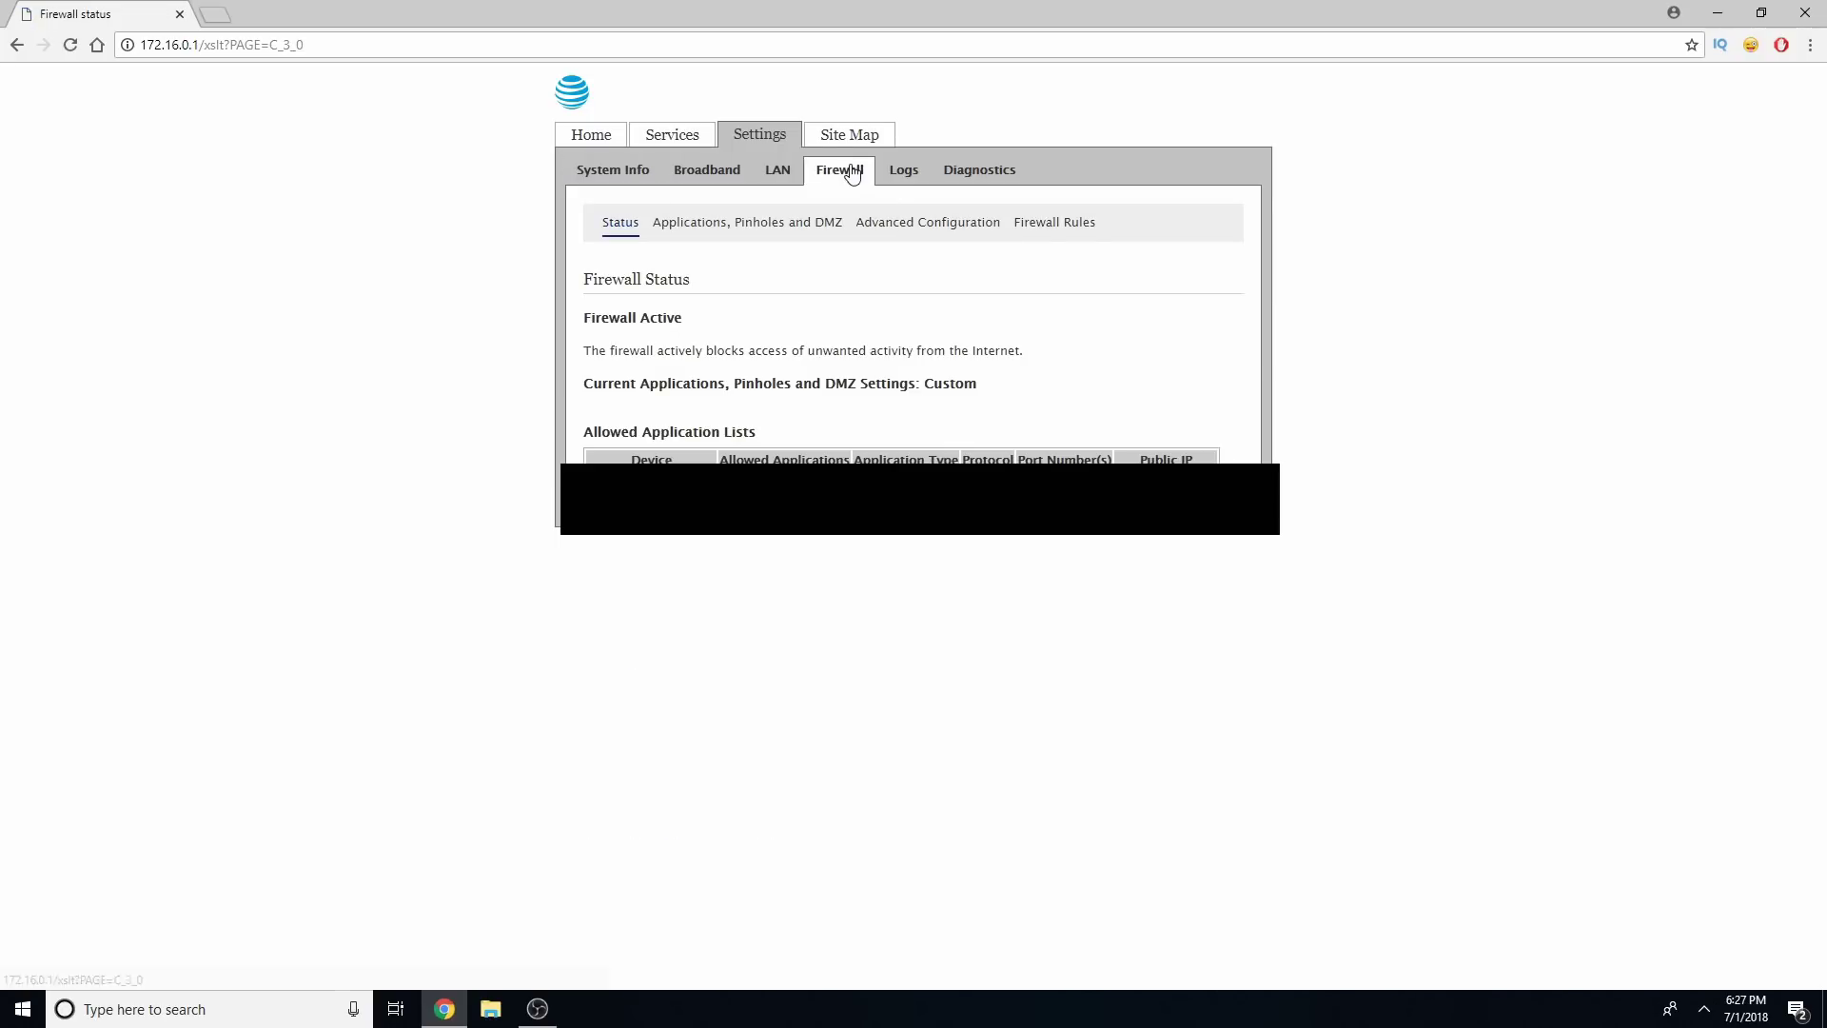
# In Applications, Pinholes and DMZ, pick the unknown computer and set it to DMZplus mode
pyautogui.click(767, 231)
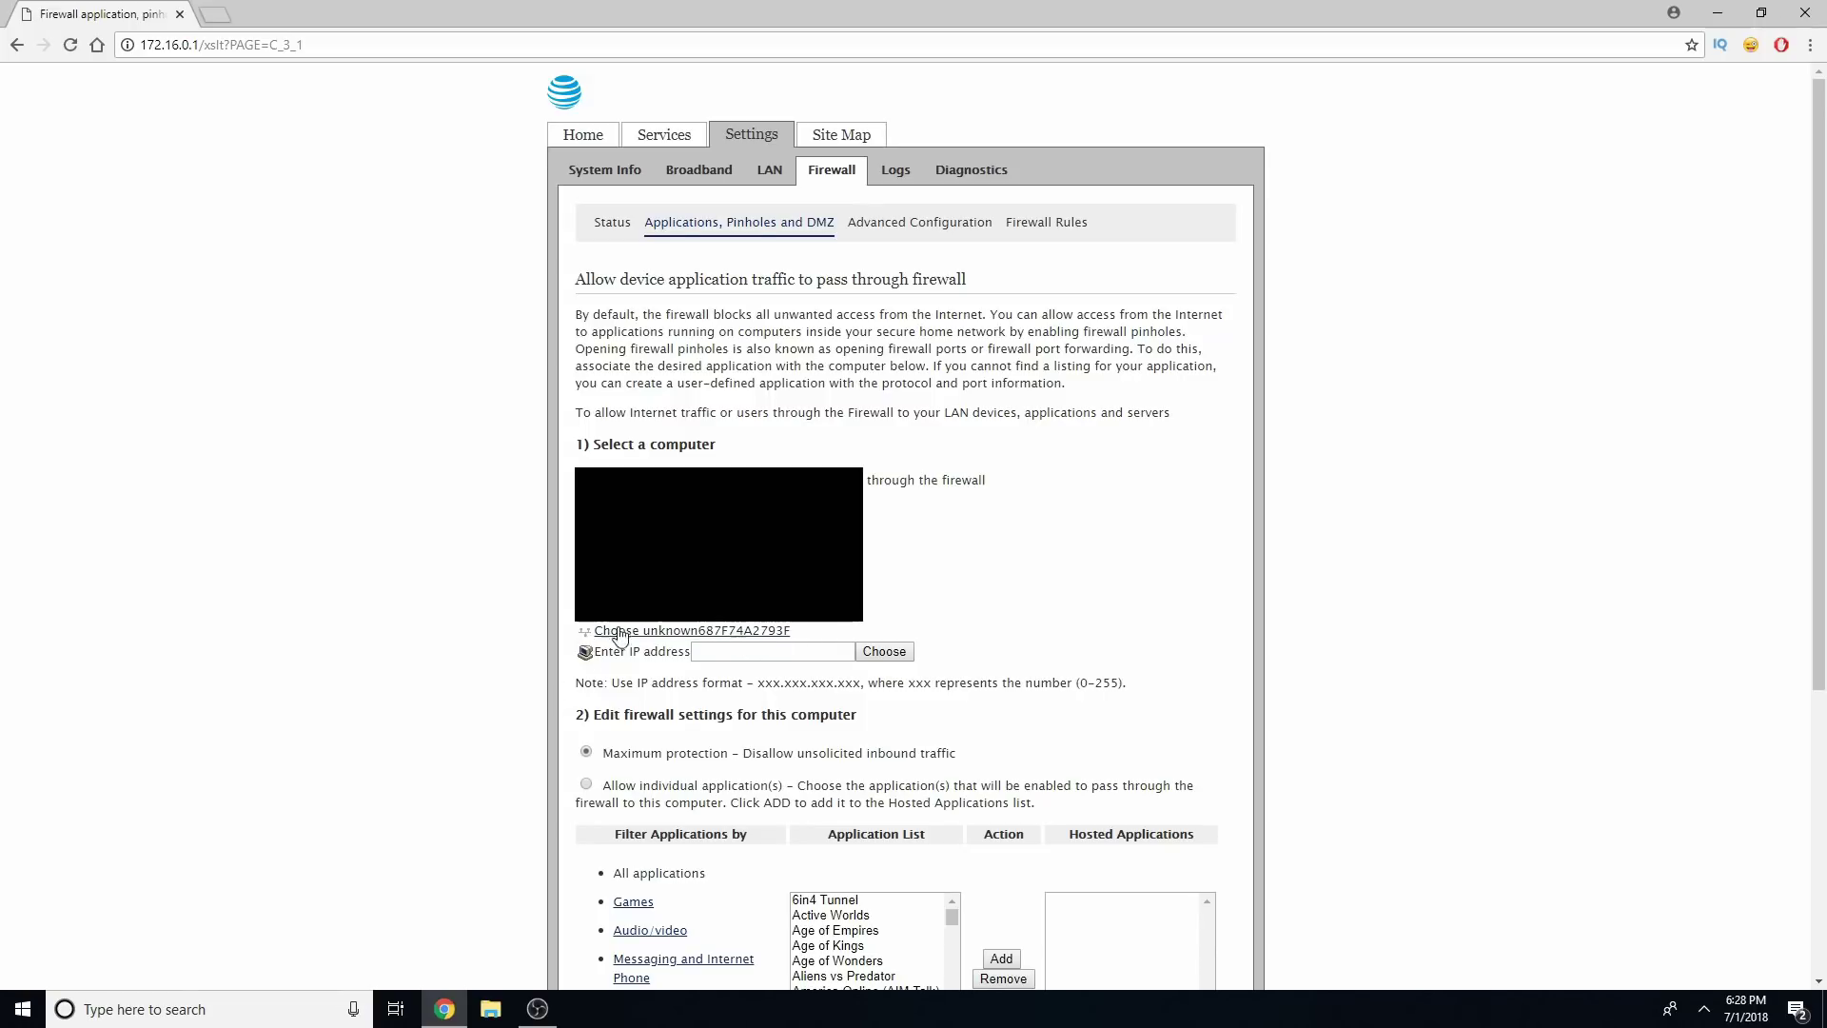
pyautogui.click(671, 632)
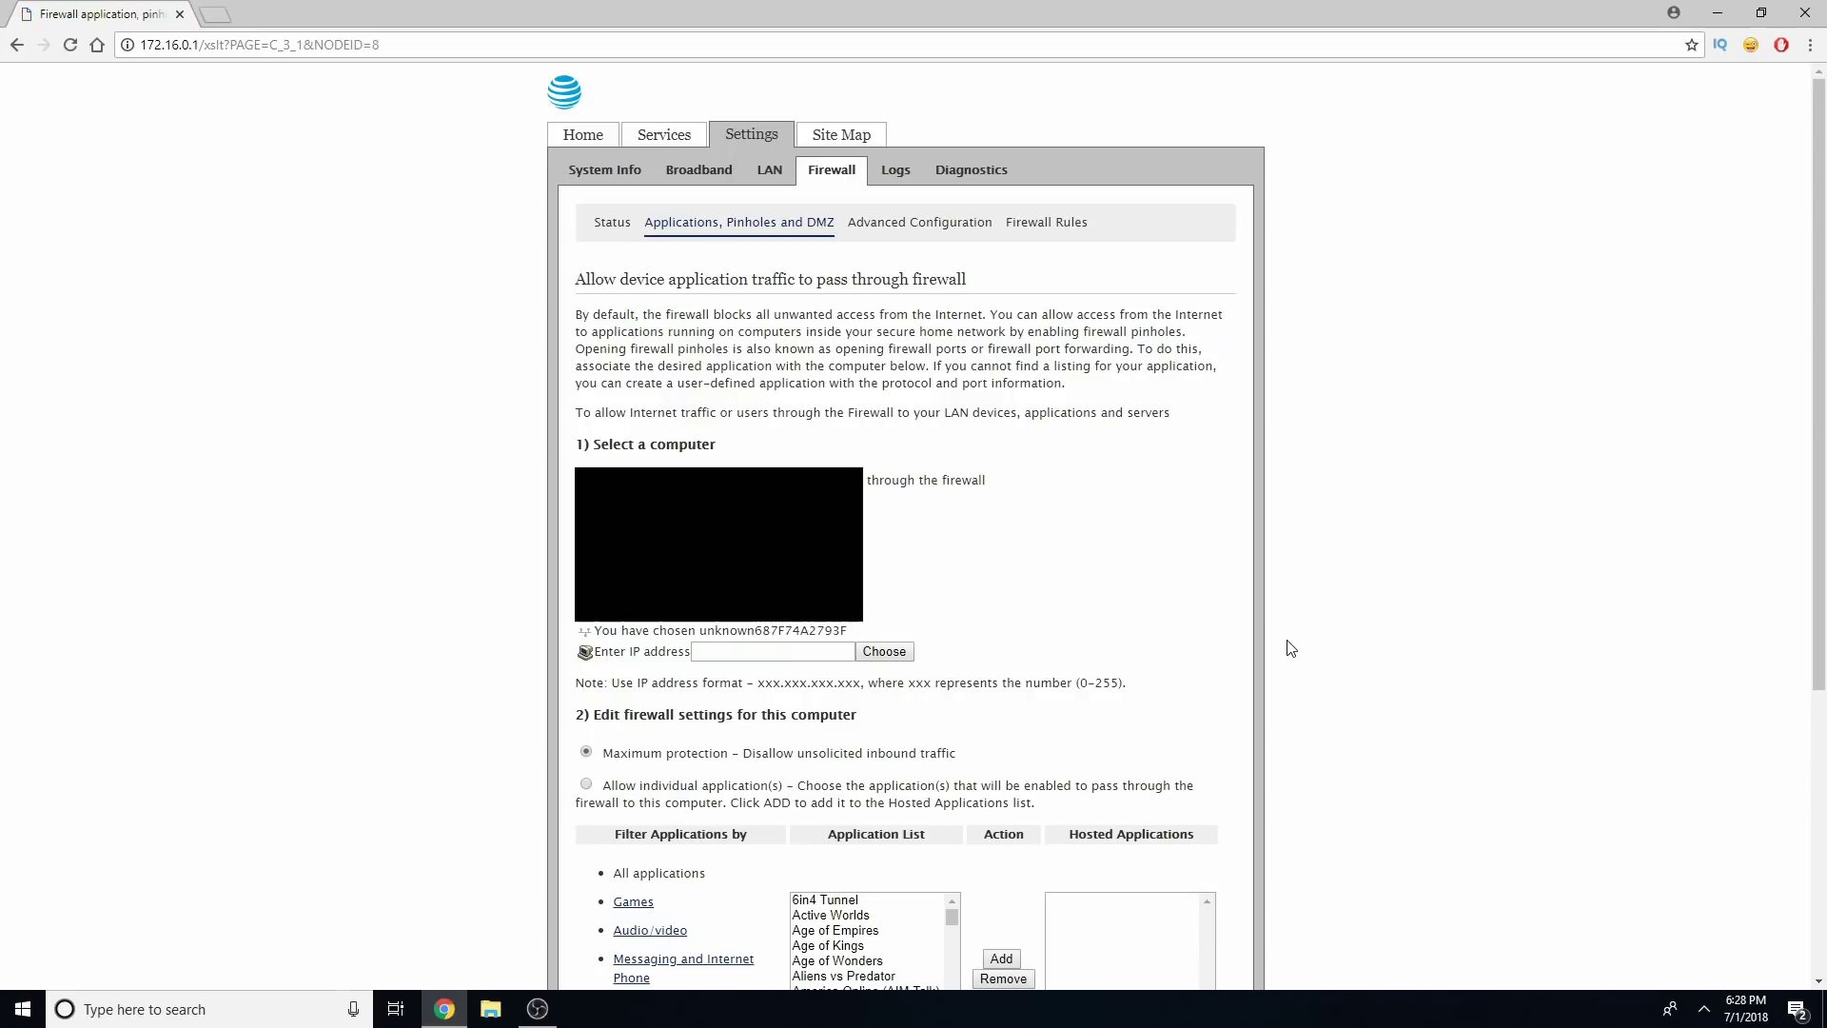
pyautogui.scroll(-5, 1290, 648)
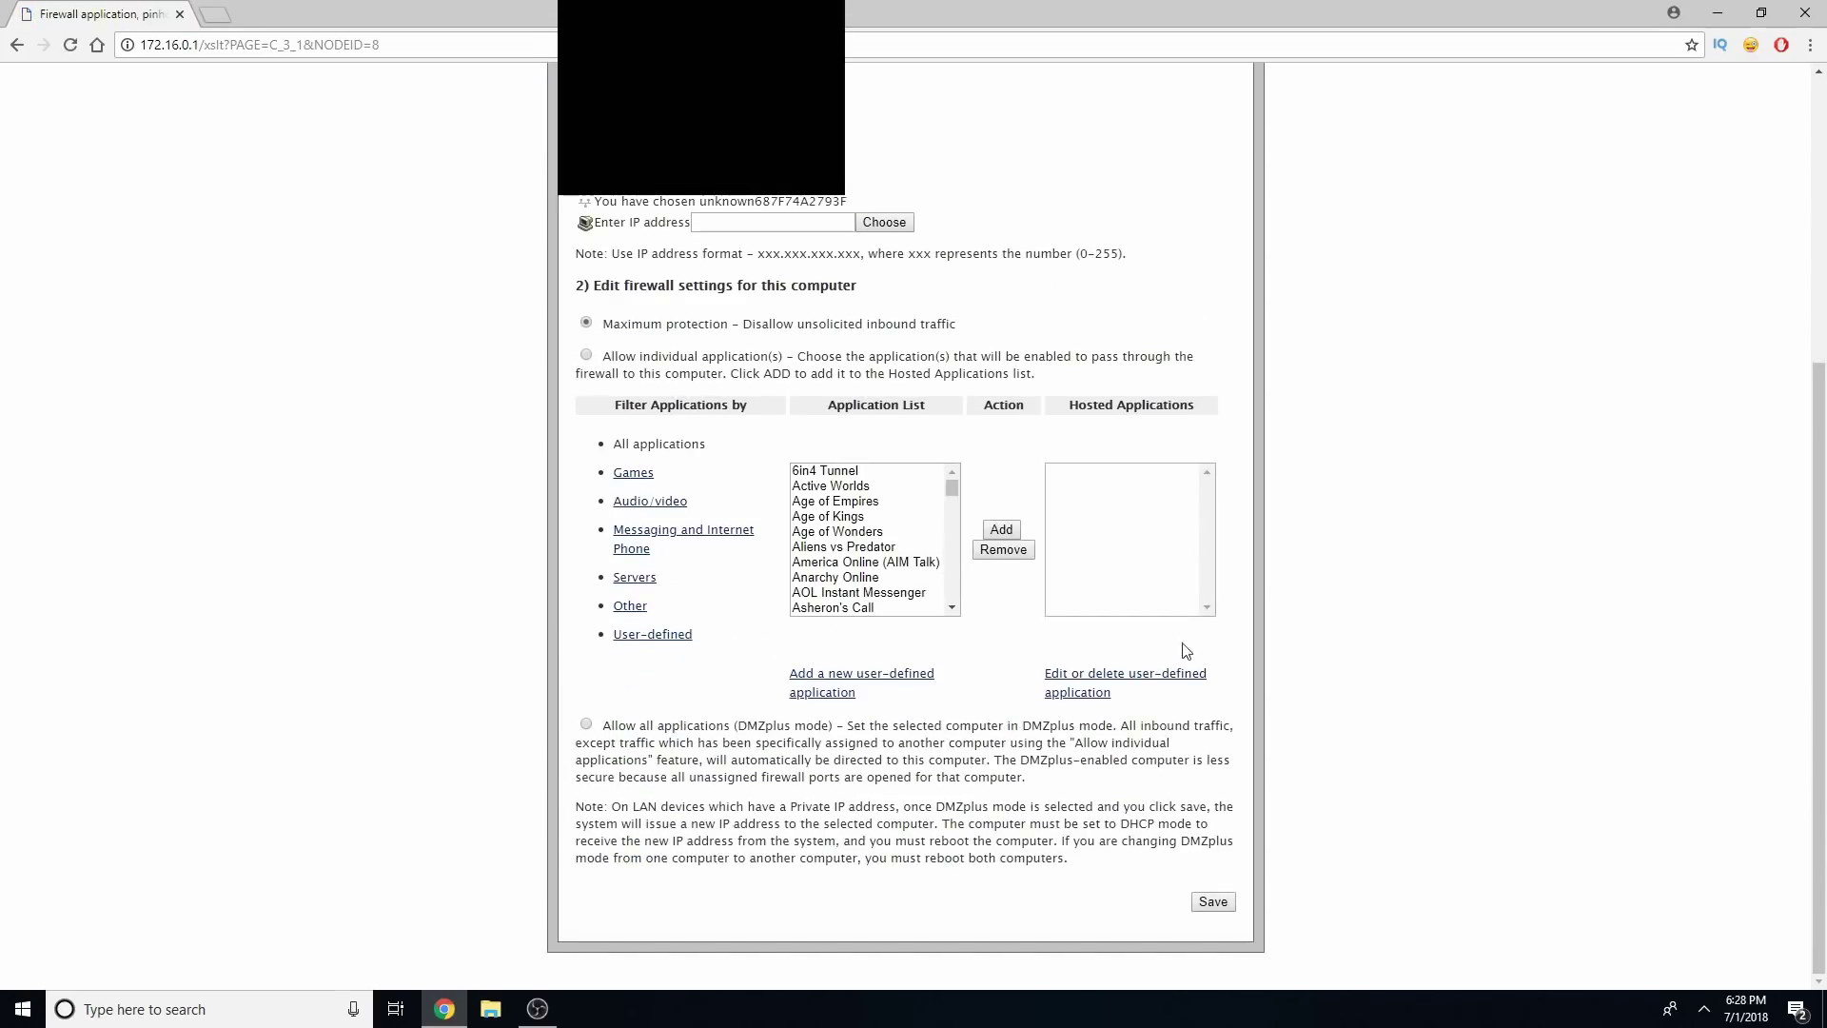
pyautogui.click(587, 725)
# Save the DMZplus setting, submitting the device access code when prompted
pyautogui.click(1210, 904)
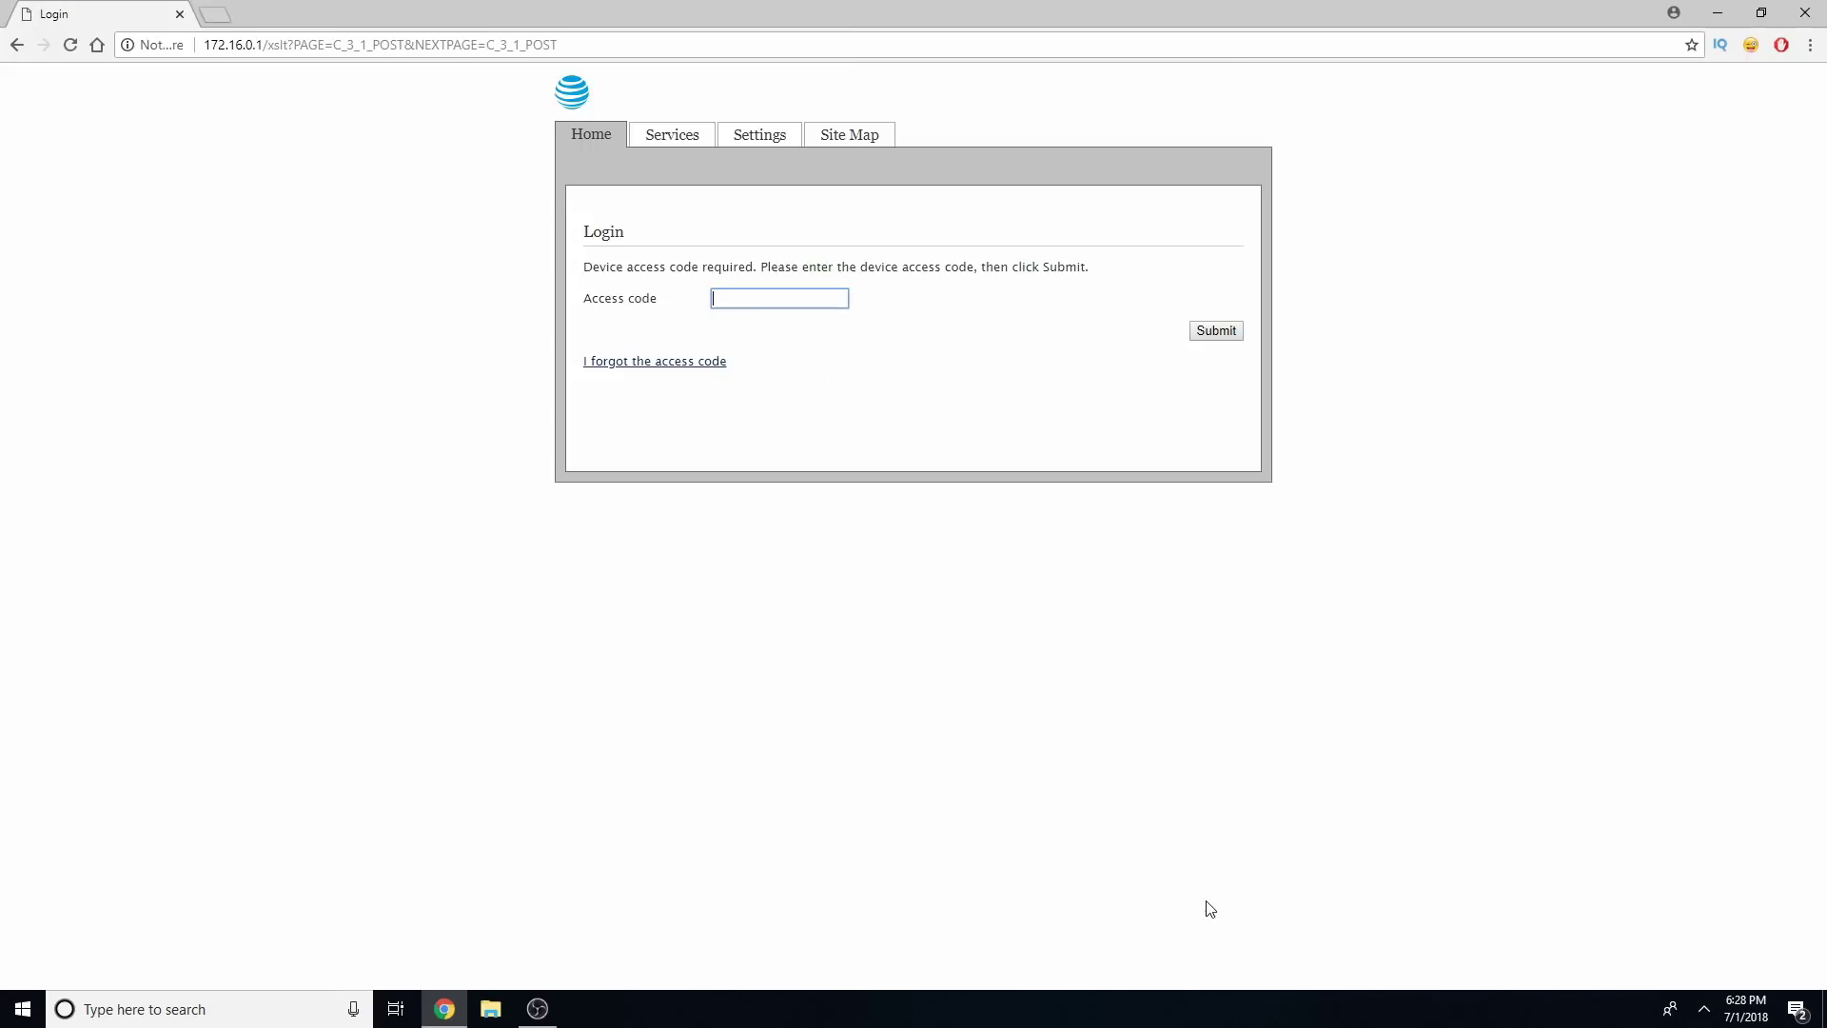
pyautogui.click(872, 327)
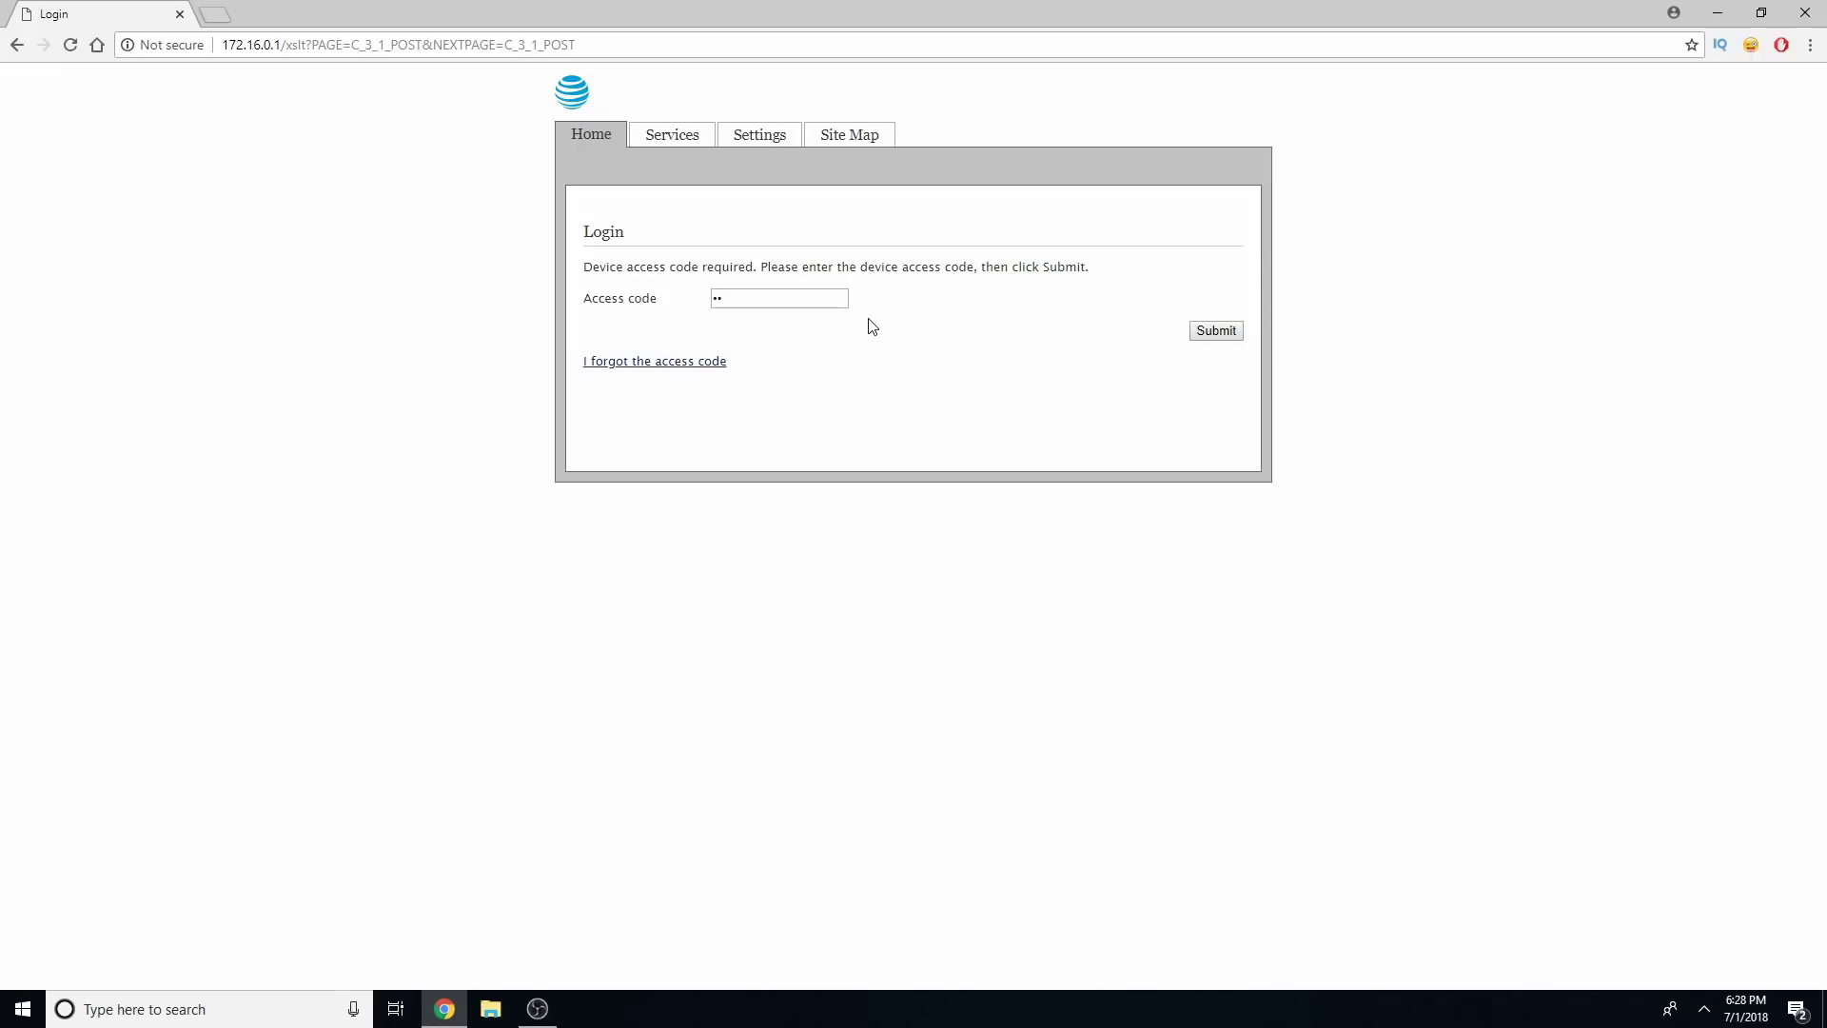
pyautogui.click(793, 303)
pyautogui.press('Return')
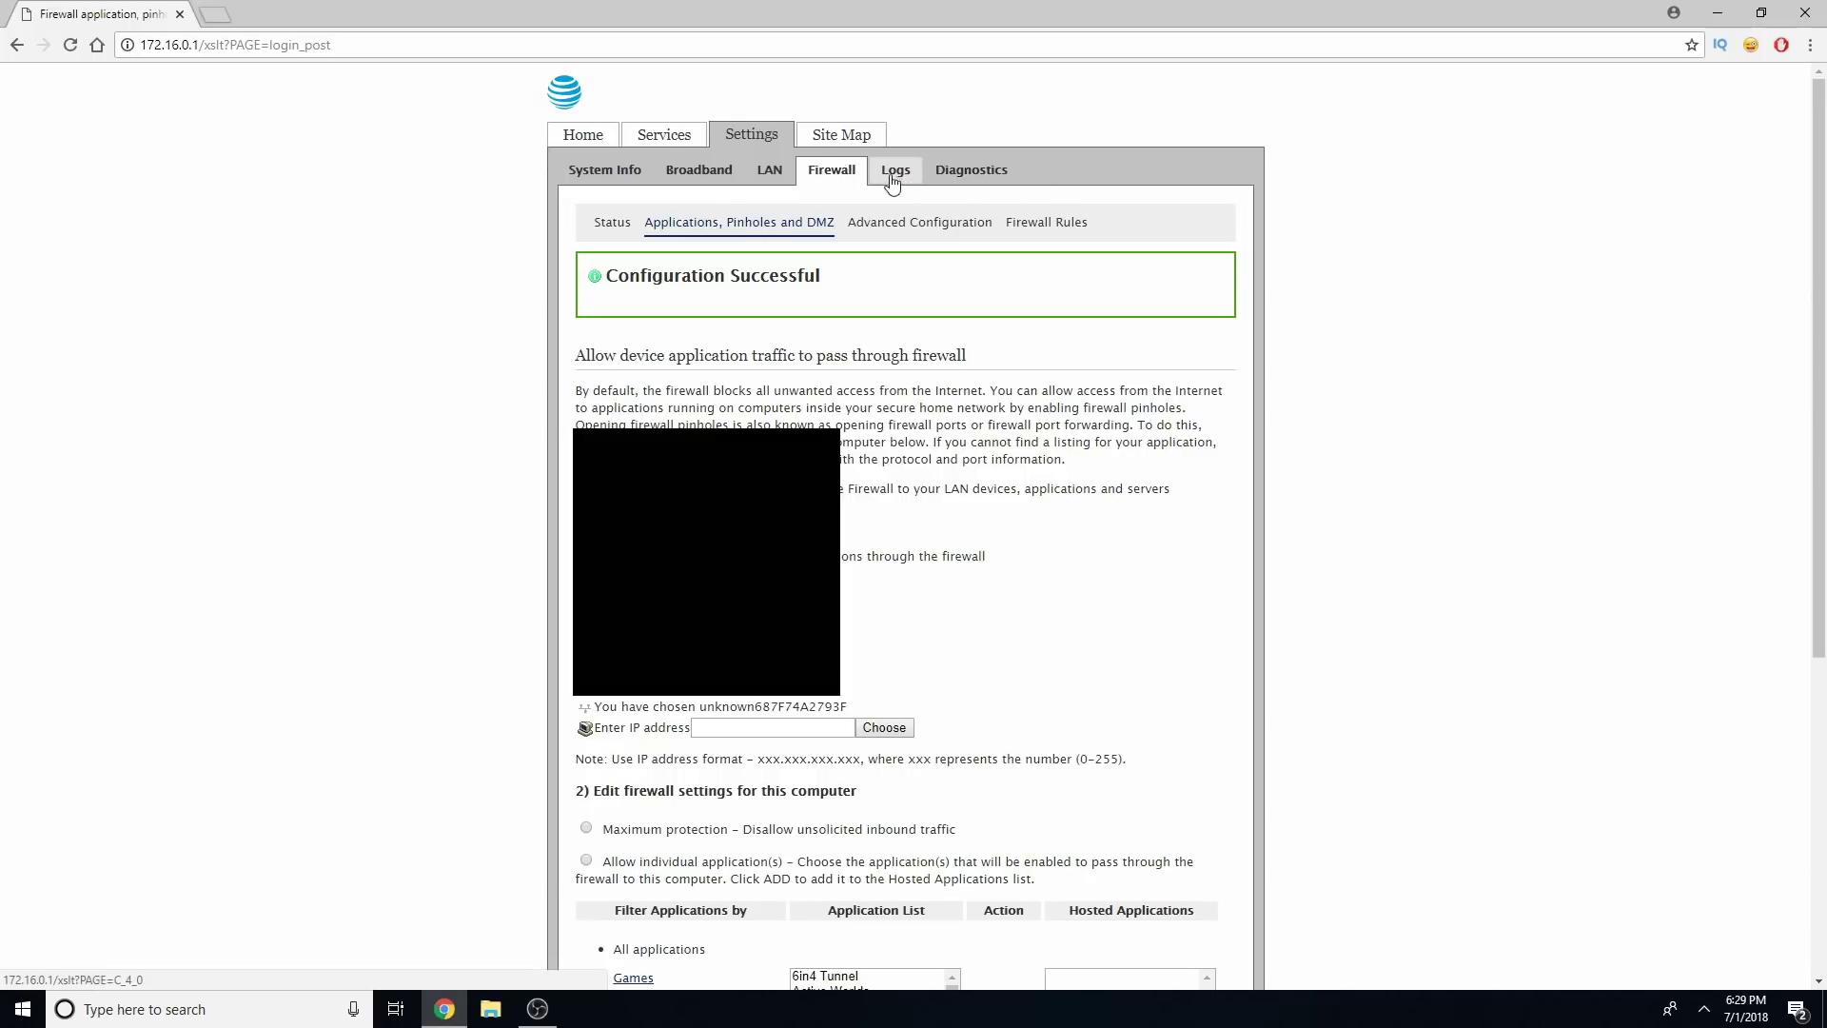
# Go to Settings › Diagnostics › Resets to reboot the gateway
pyautogui.click(983, 181)
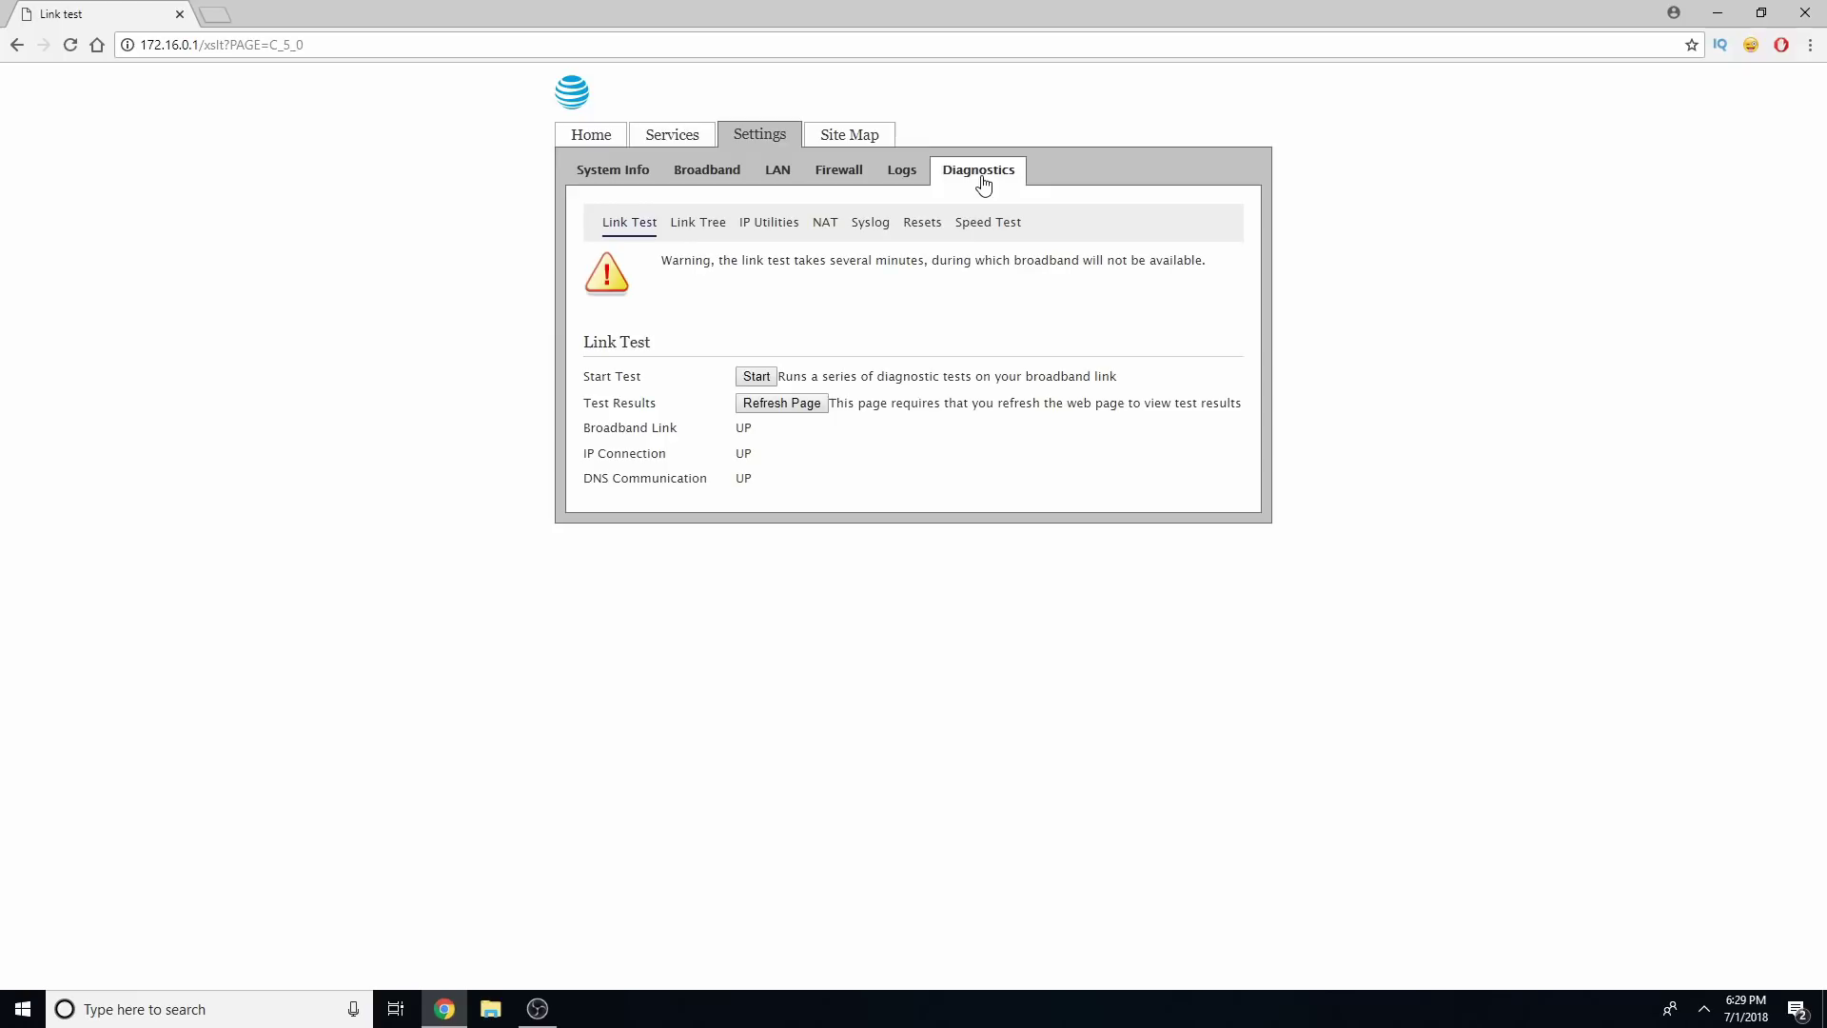
pyautogui.click(922, 228)
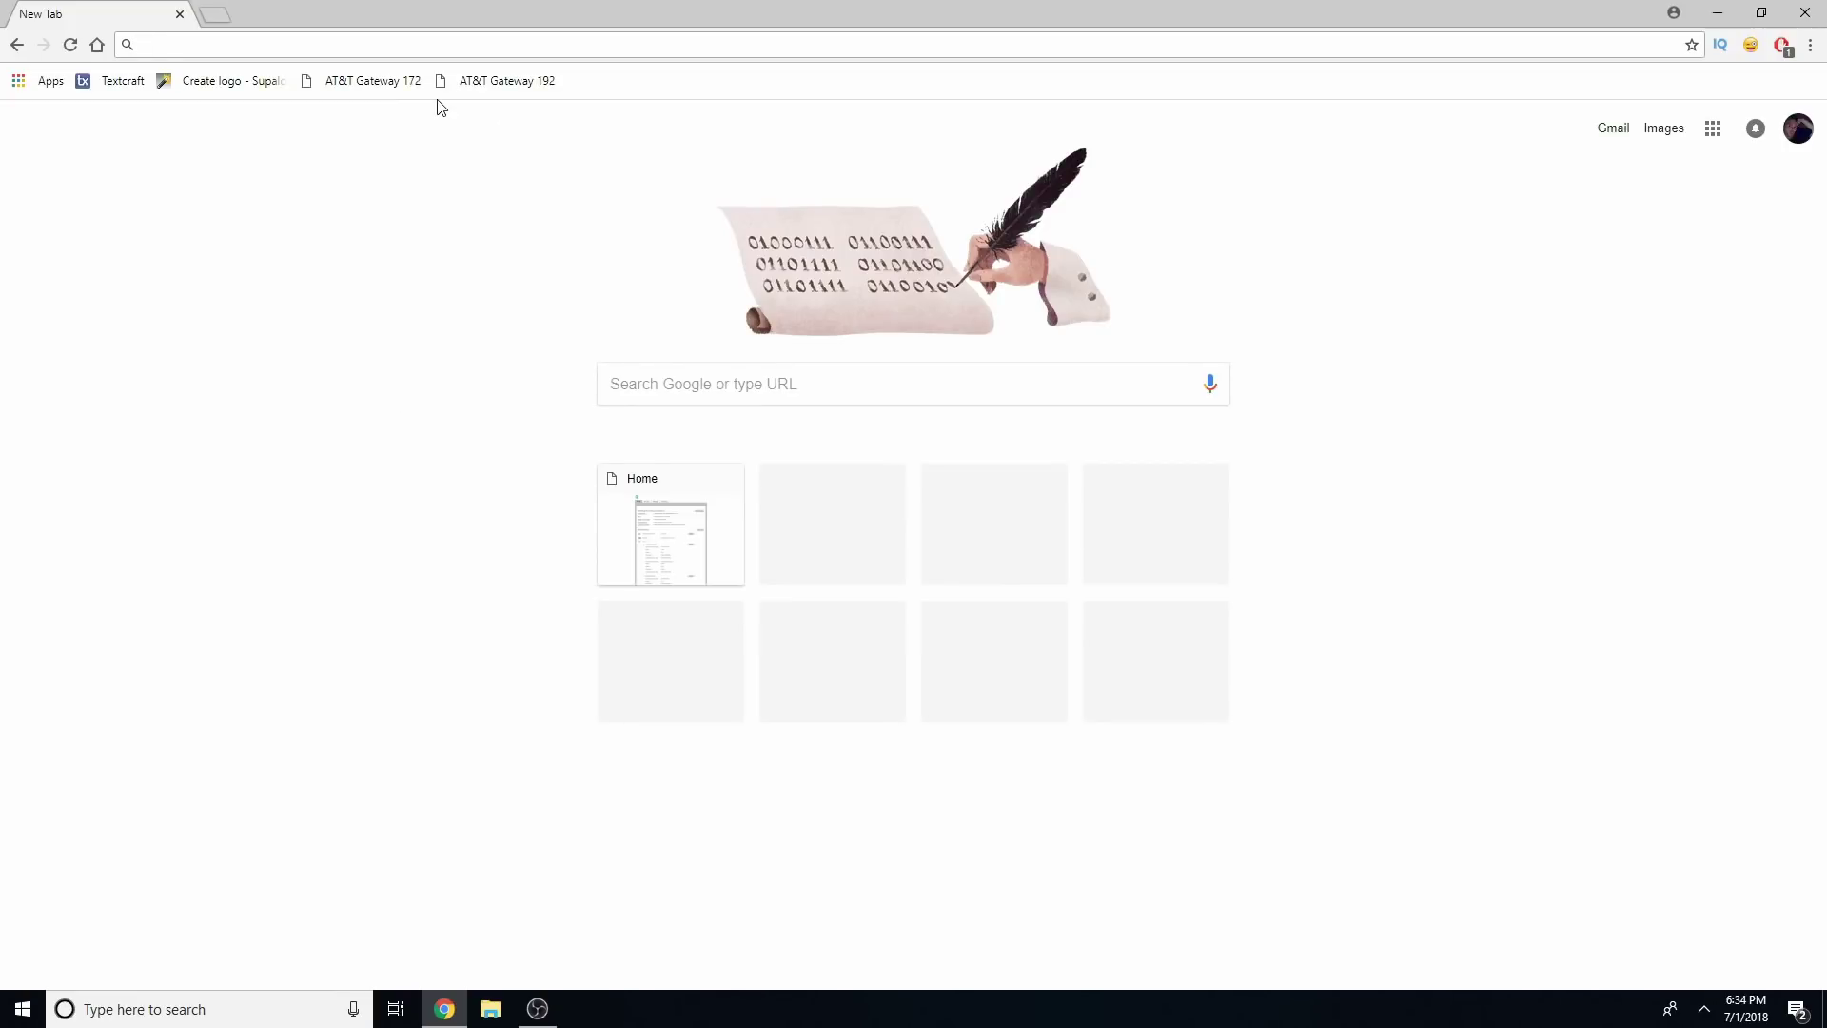
# Load the gateway home page at 172.16.0.1 from the AT&T Gateway 172 bookmark
pyautogui.click(415, 44)
pyautogui.click(368, 85)
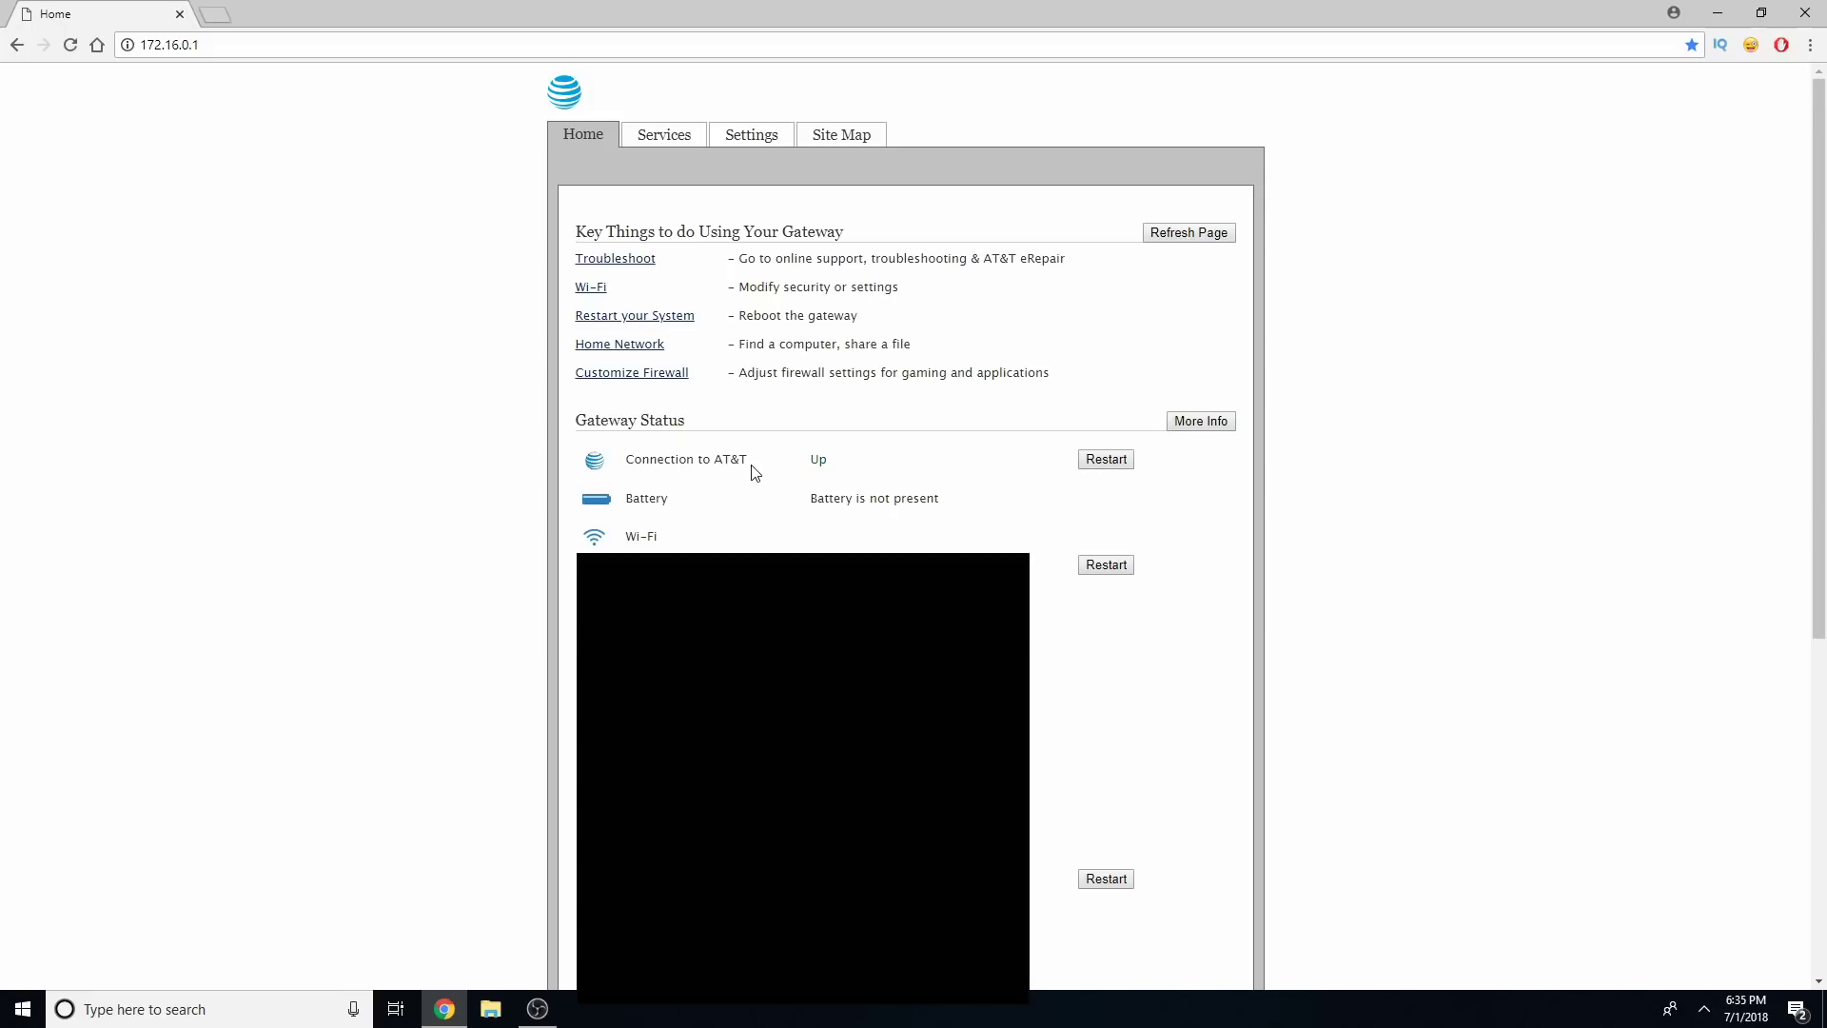
# Verify firewall status lists unknown687F74A2793F allowed All applications with (all) protocols and ports, then return to New Tab
pyautogui.click(758, 137)
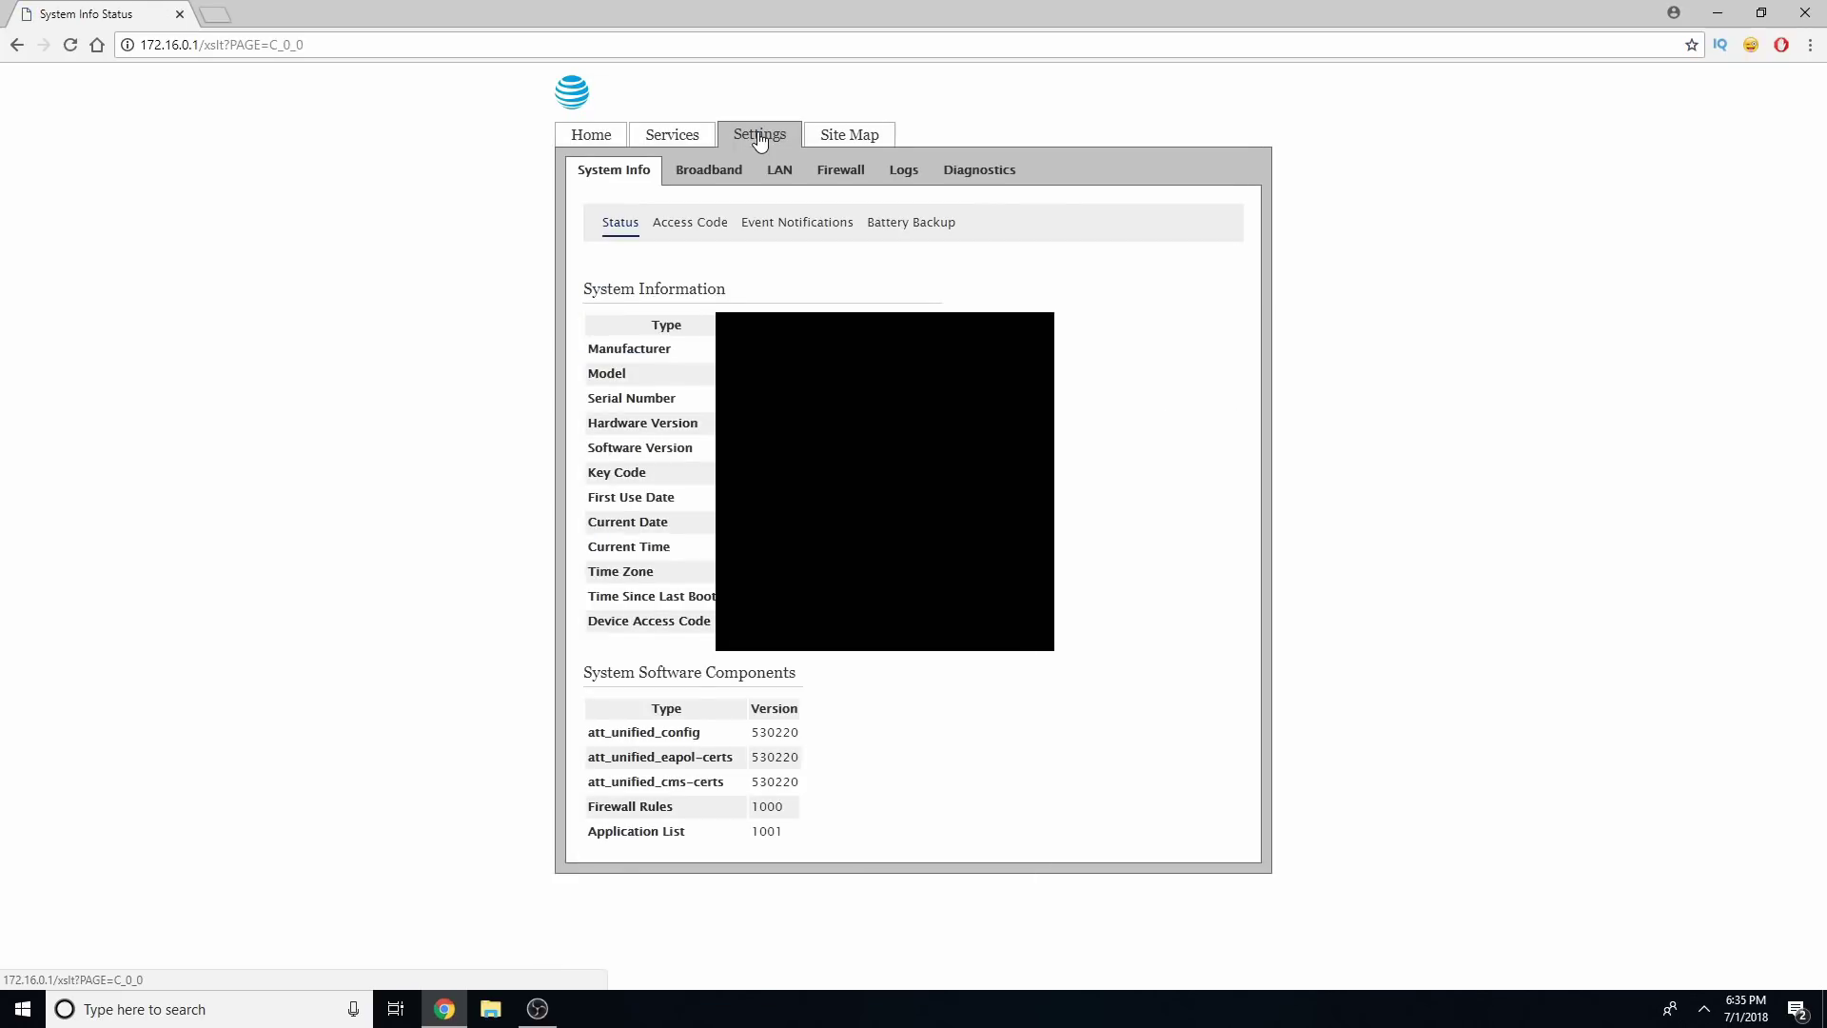
pyautogui.click(850, 172)
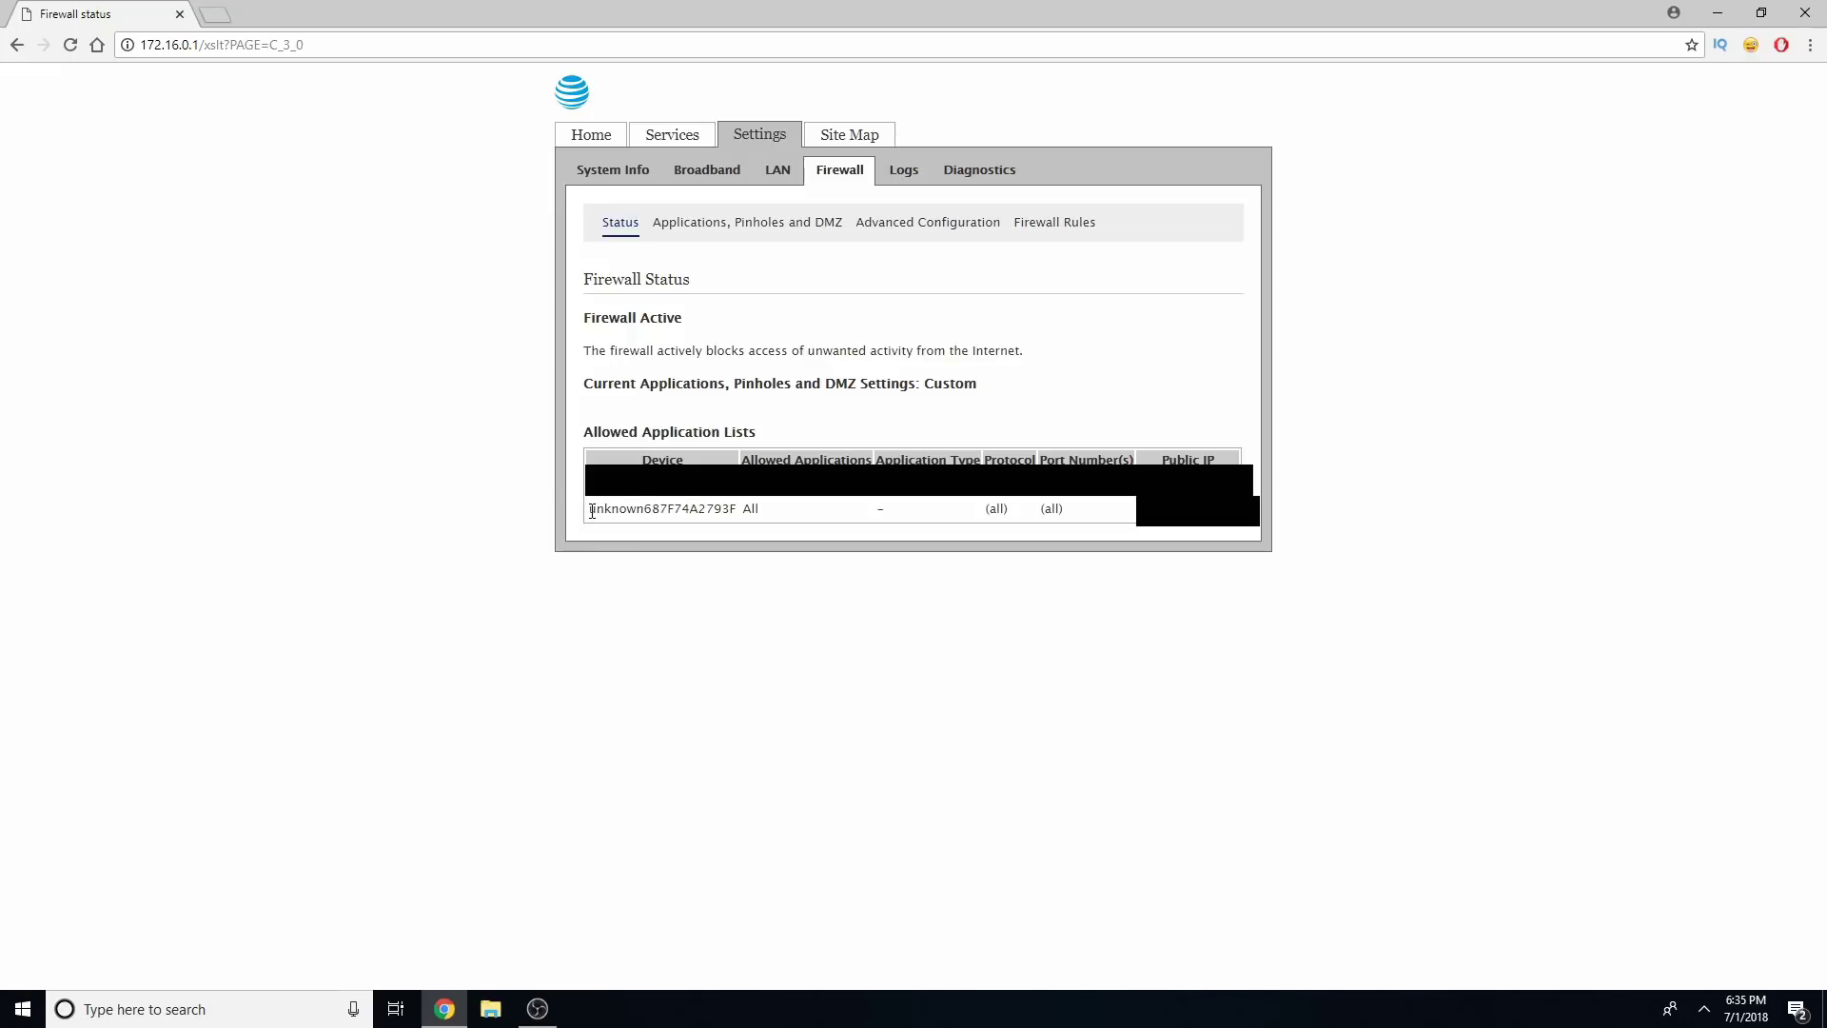
pyautogui.moveTo(591, 511); pyautogui.dragTo(757, 516)
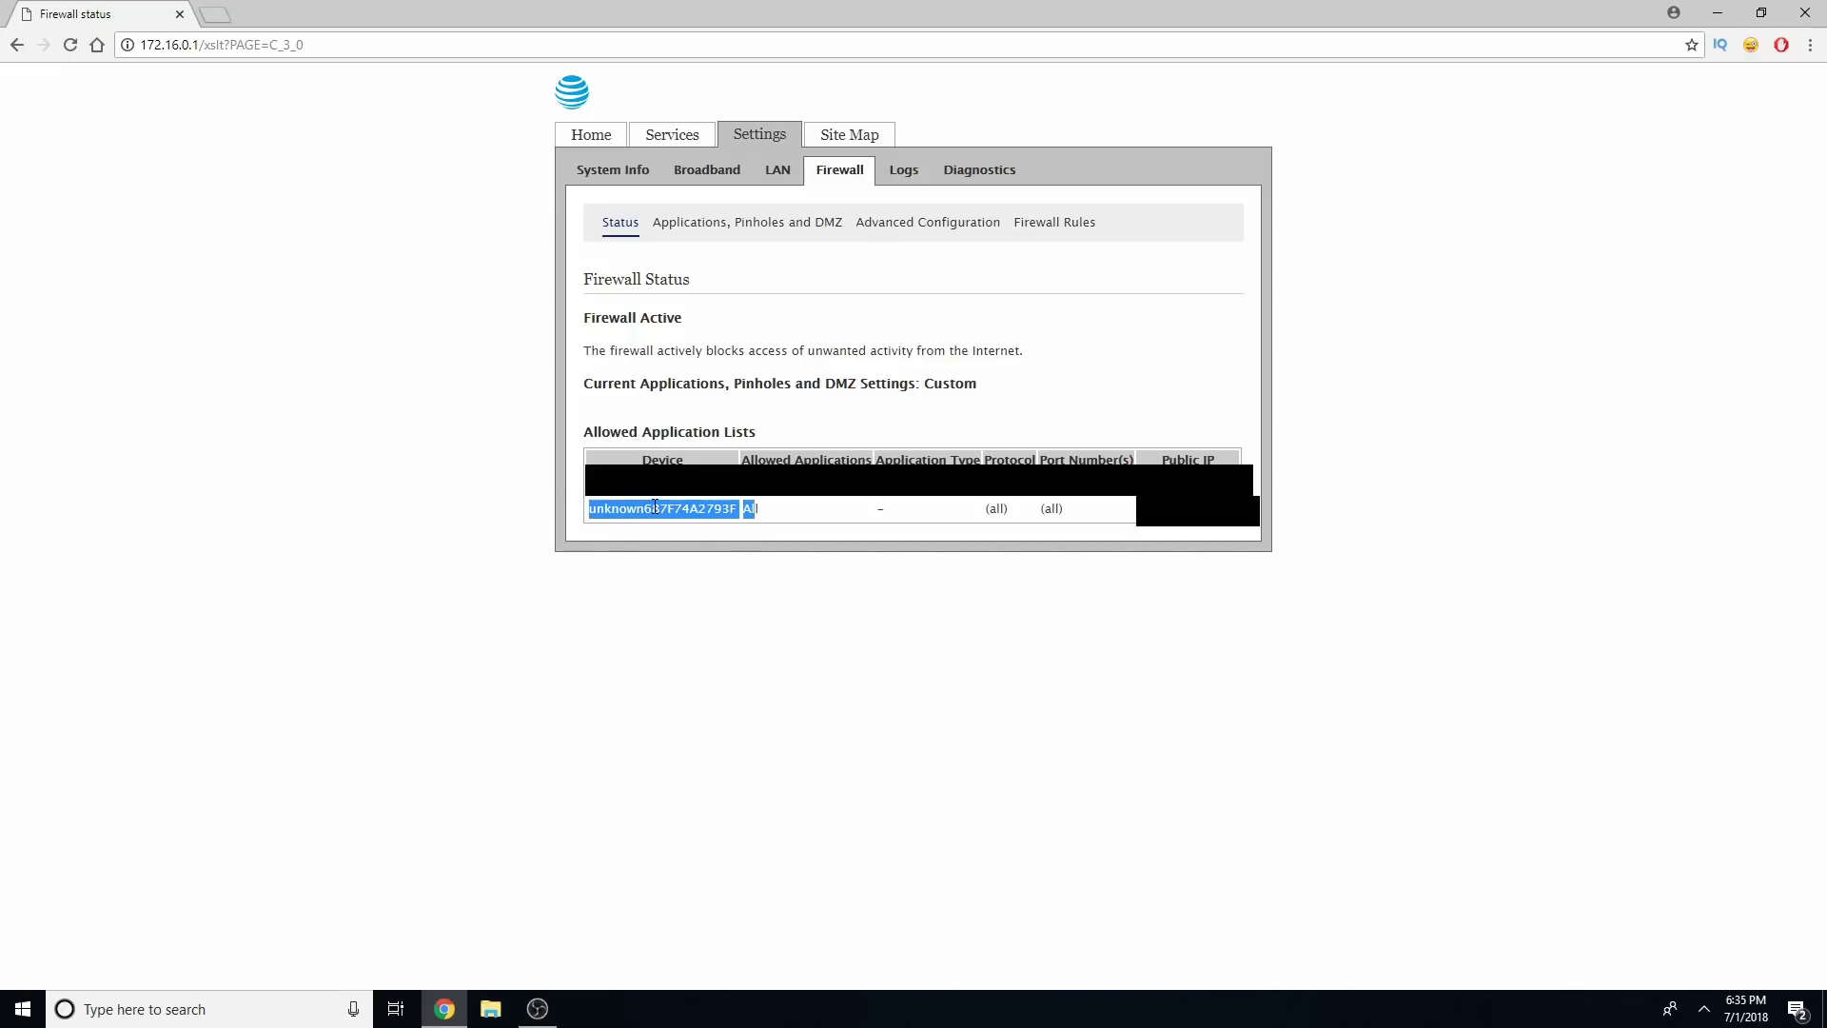
pyautogui.click(790, 523)
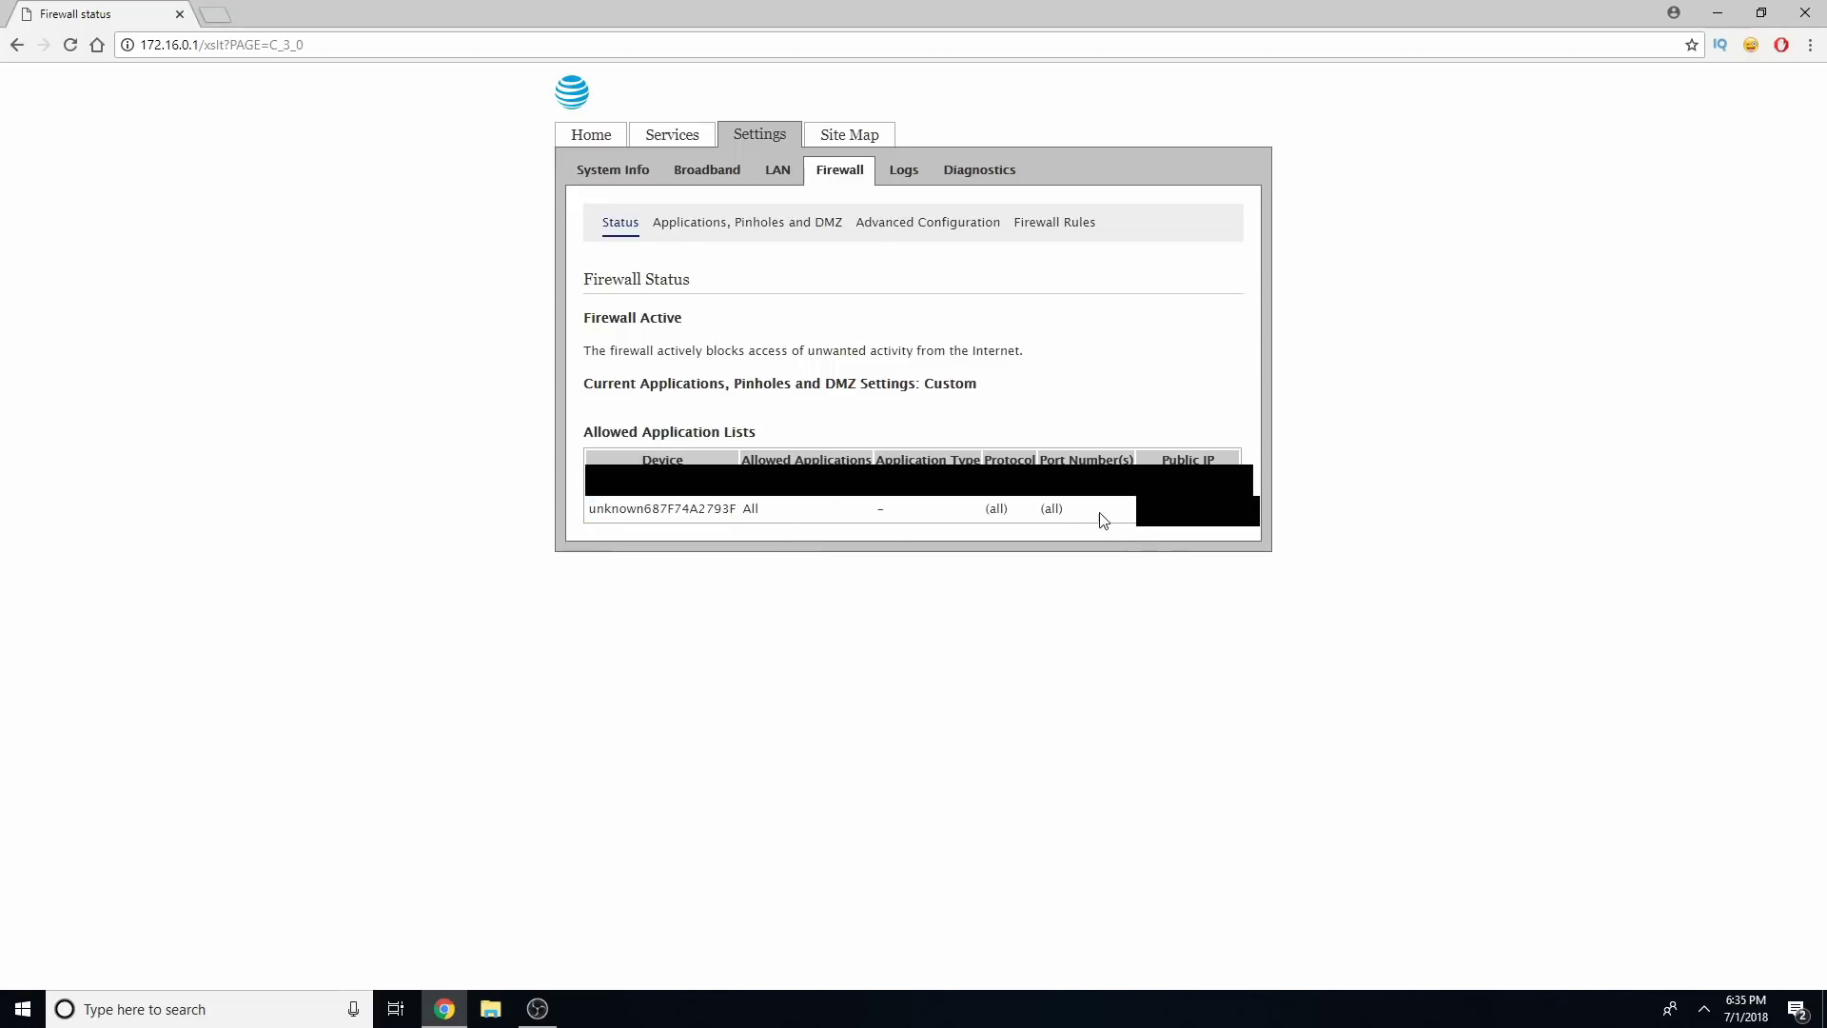
pyautogui.moveTo(1081, 517); pyautogui.dragTo(1016, 518)
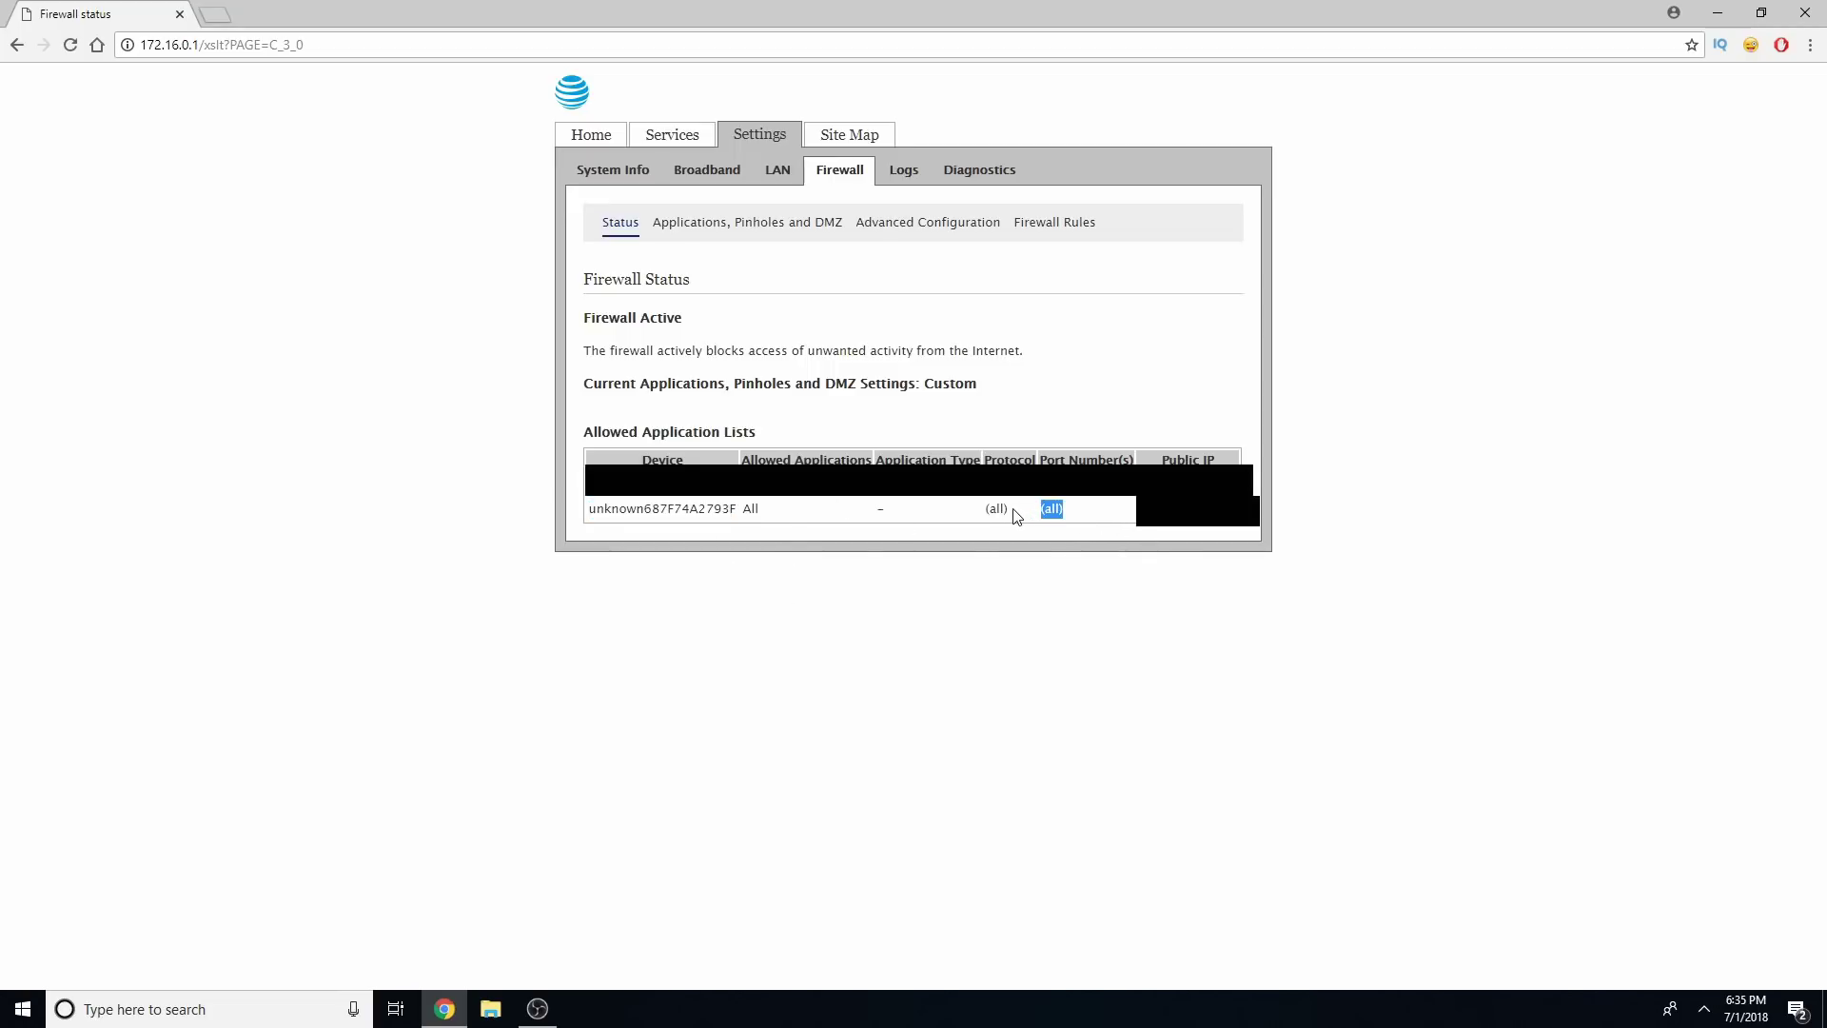
pyautogui.click(931, 510)
pyautogui.moveTo(596, 510); pyautogui.dragTo(778, 517)
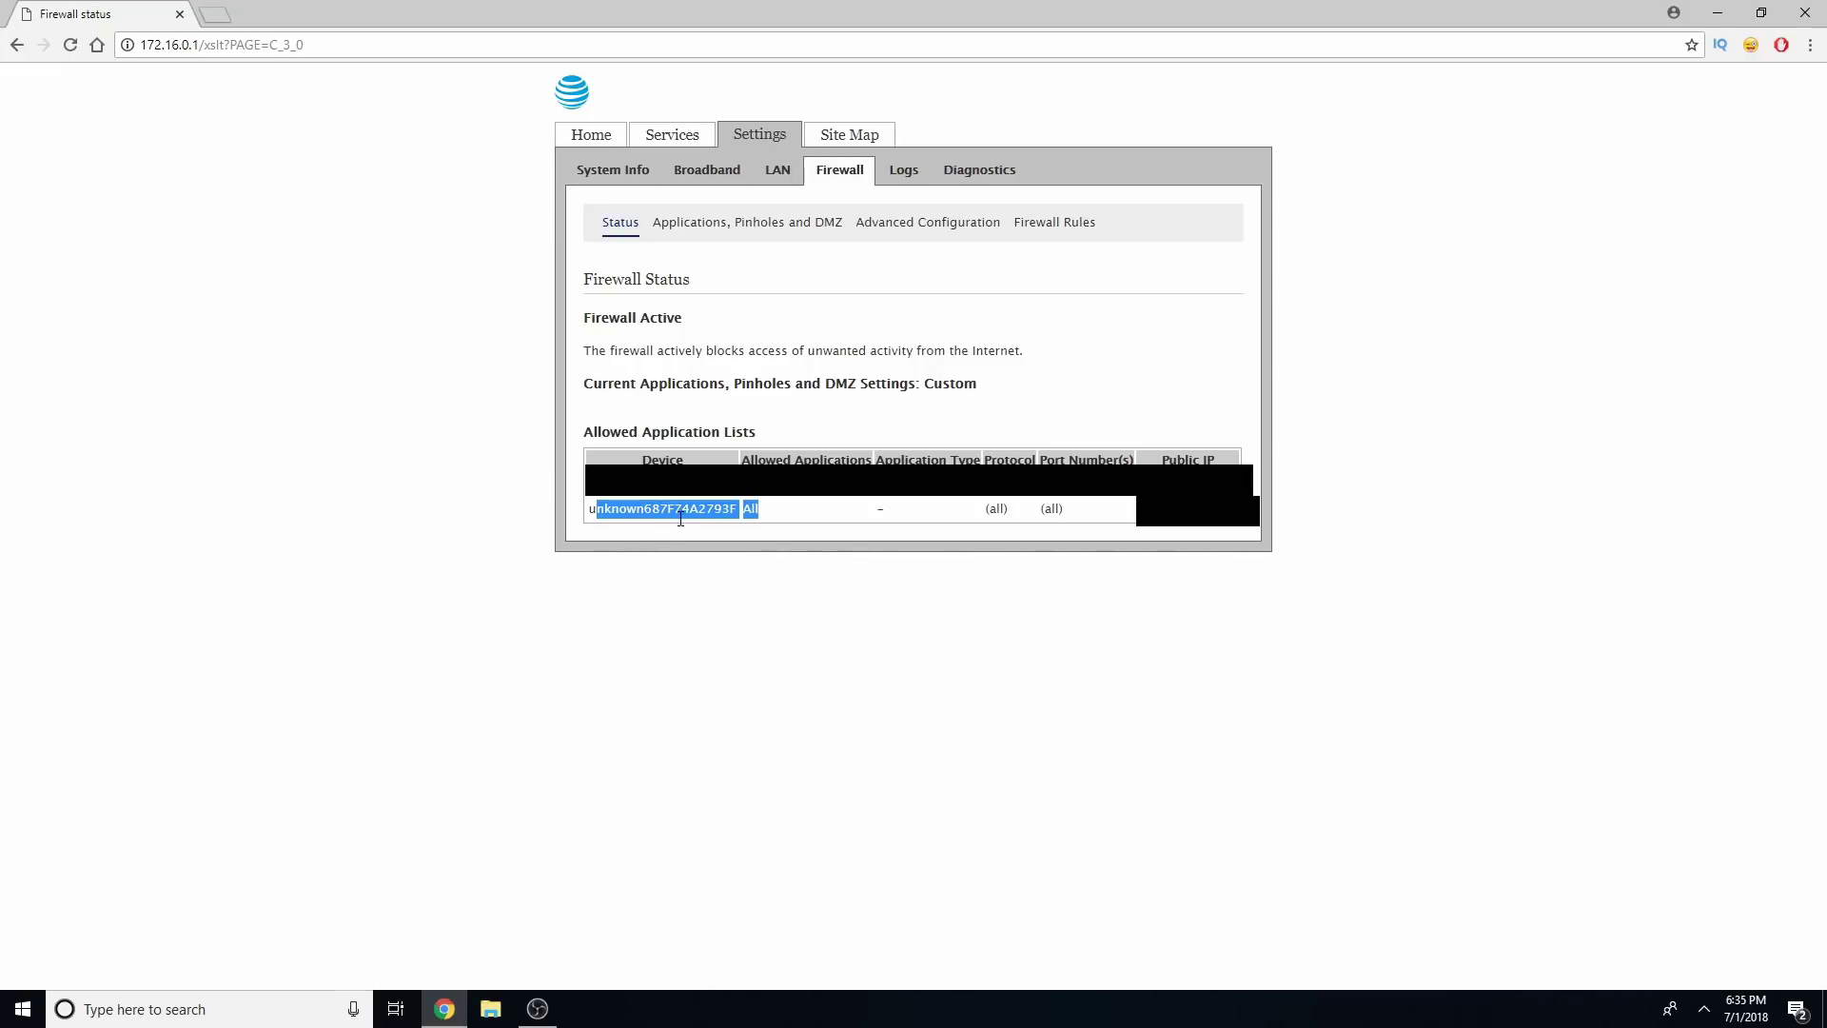
pyautogui.moveTo(984, 516); pyautogui.dragTo(1043, 513)
pyautogui.doubleClick(1047, 514)
pyautogui.click(1072, 517)
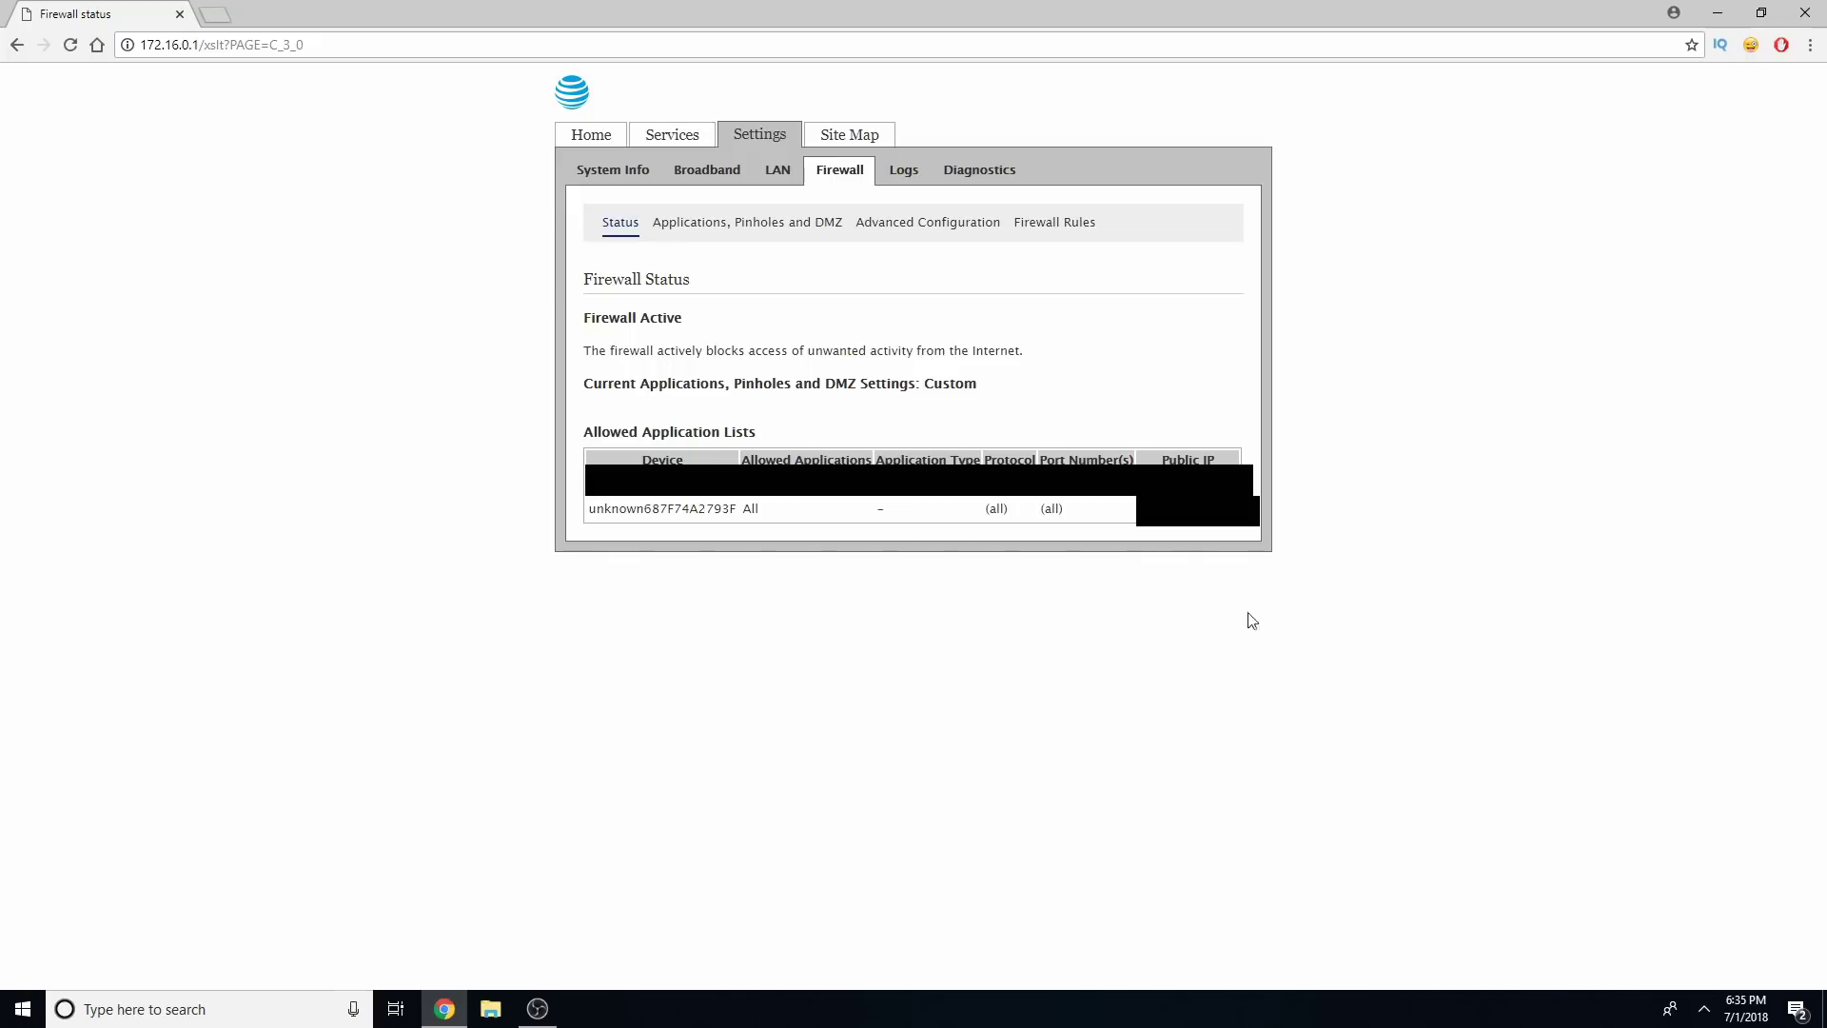
pyautogui.click(97, 44)
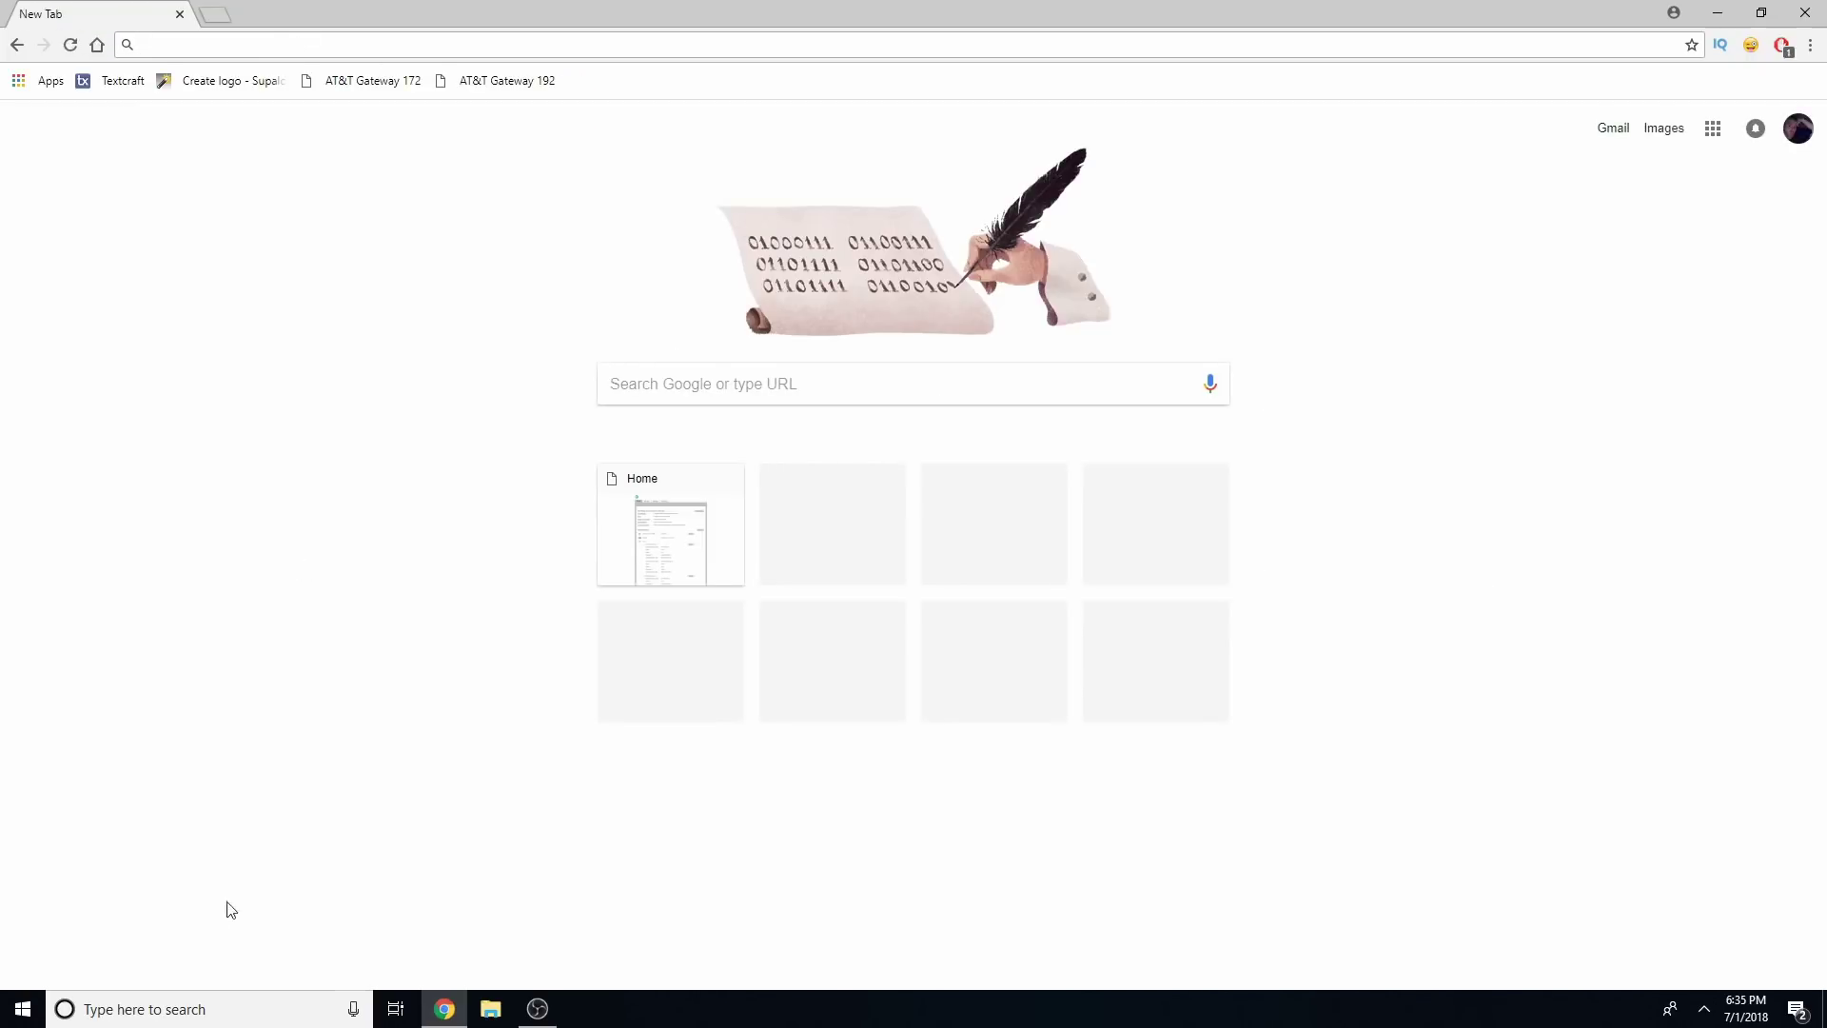
# Launch Command Prompt via cmd and confirm IPv4 172.16.1.36, gateway 172.16.0.1, then close it
pyautogui.click(207, 1010)
pyautogui.write('cmd')
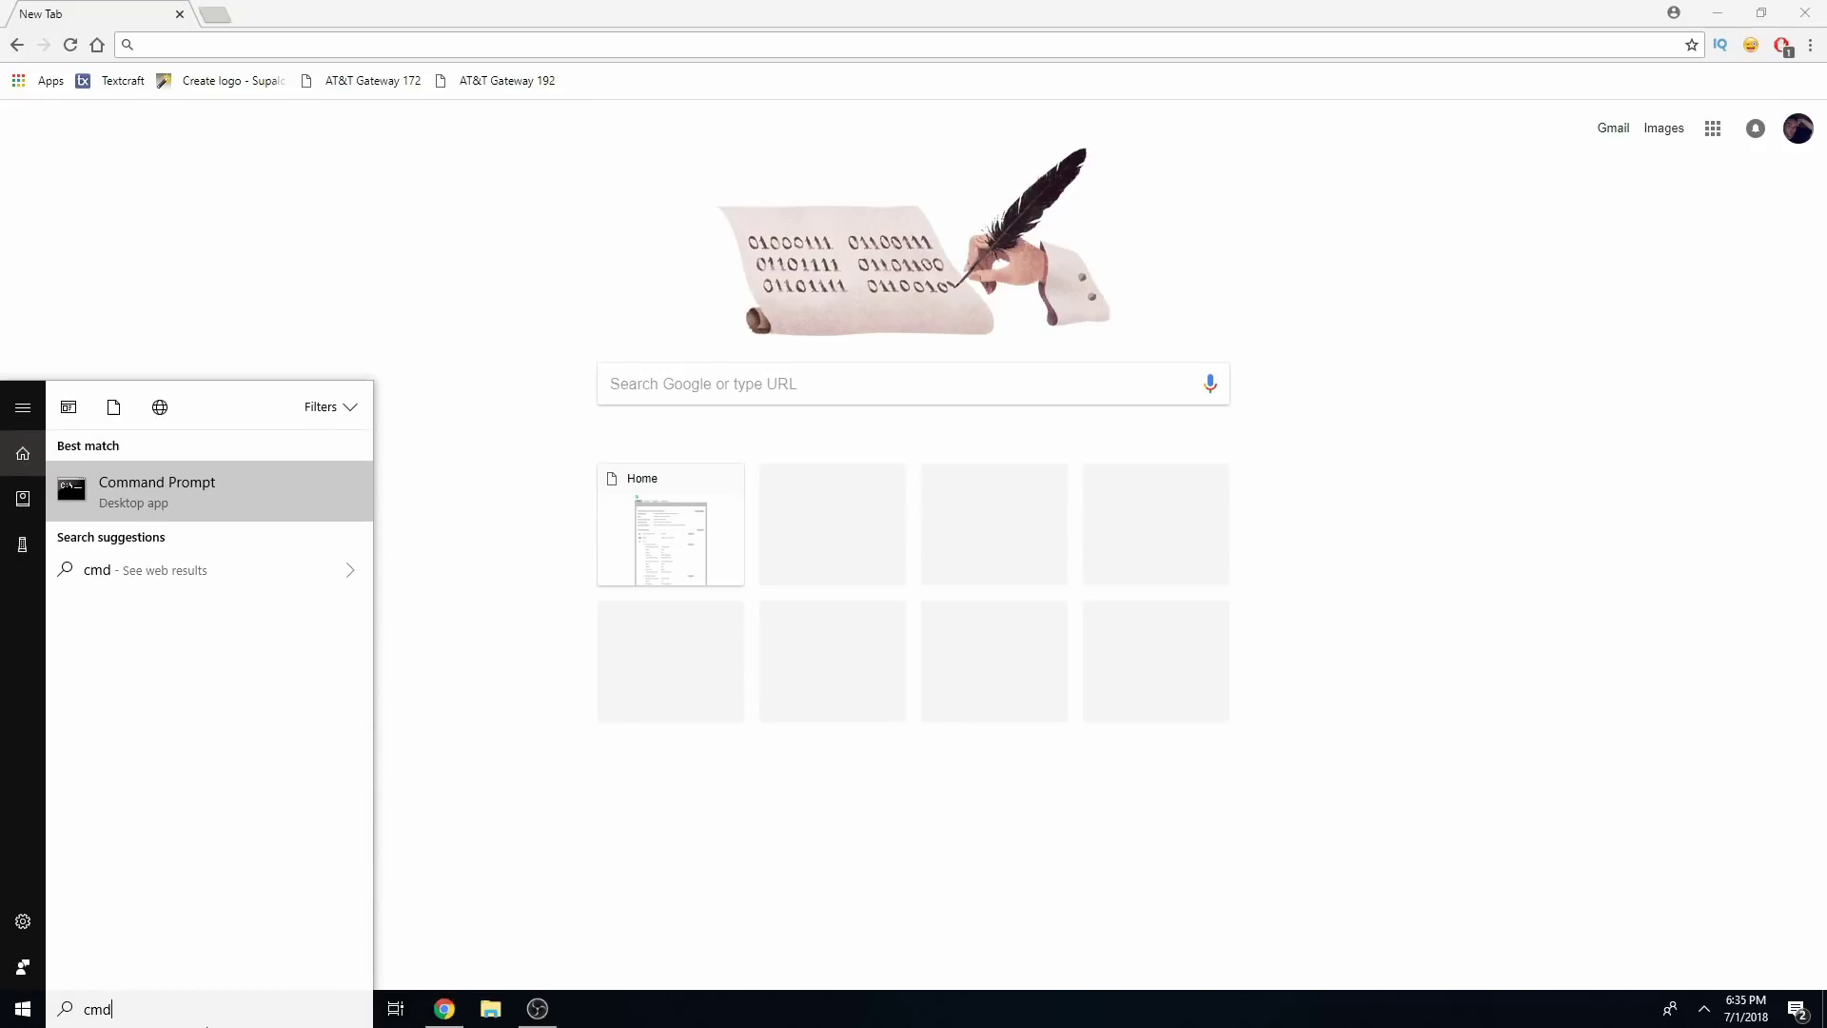
pyautogui.press('Return')
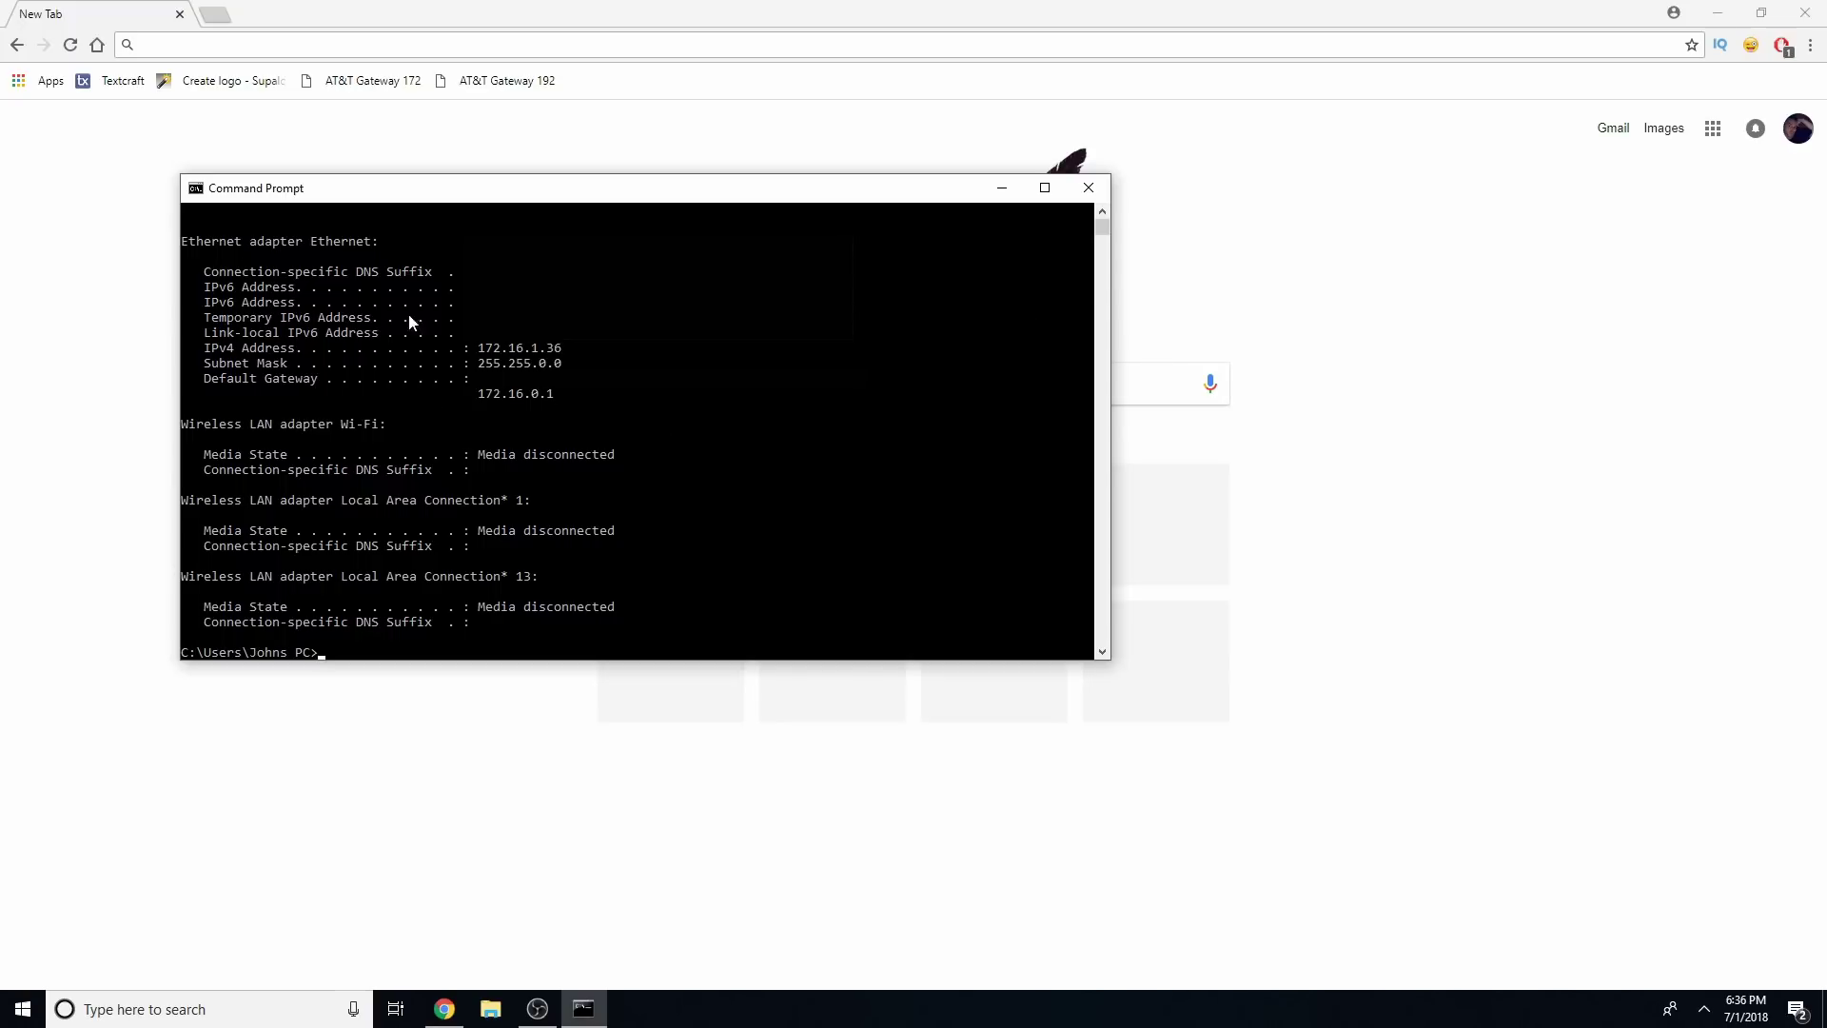
pyautogui.click(1089, 189)
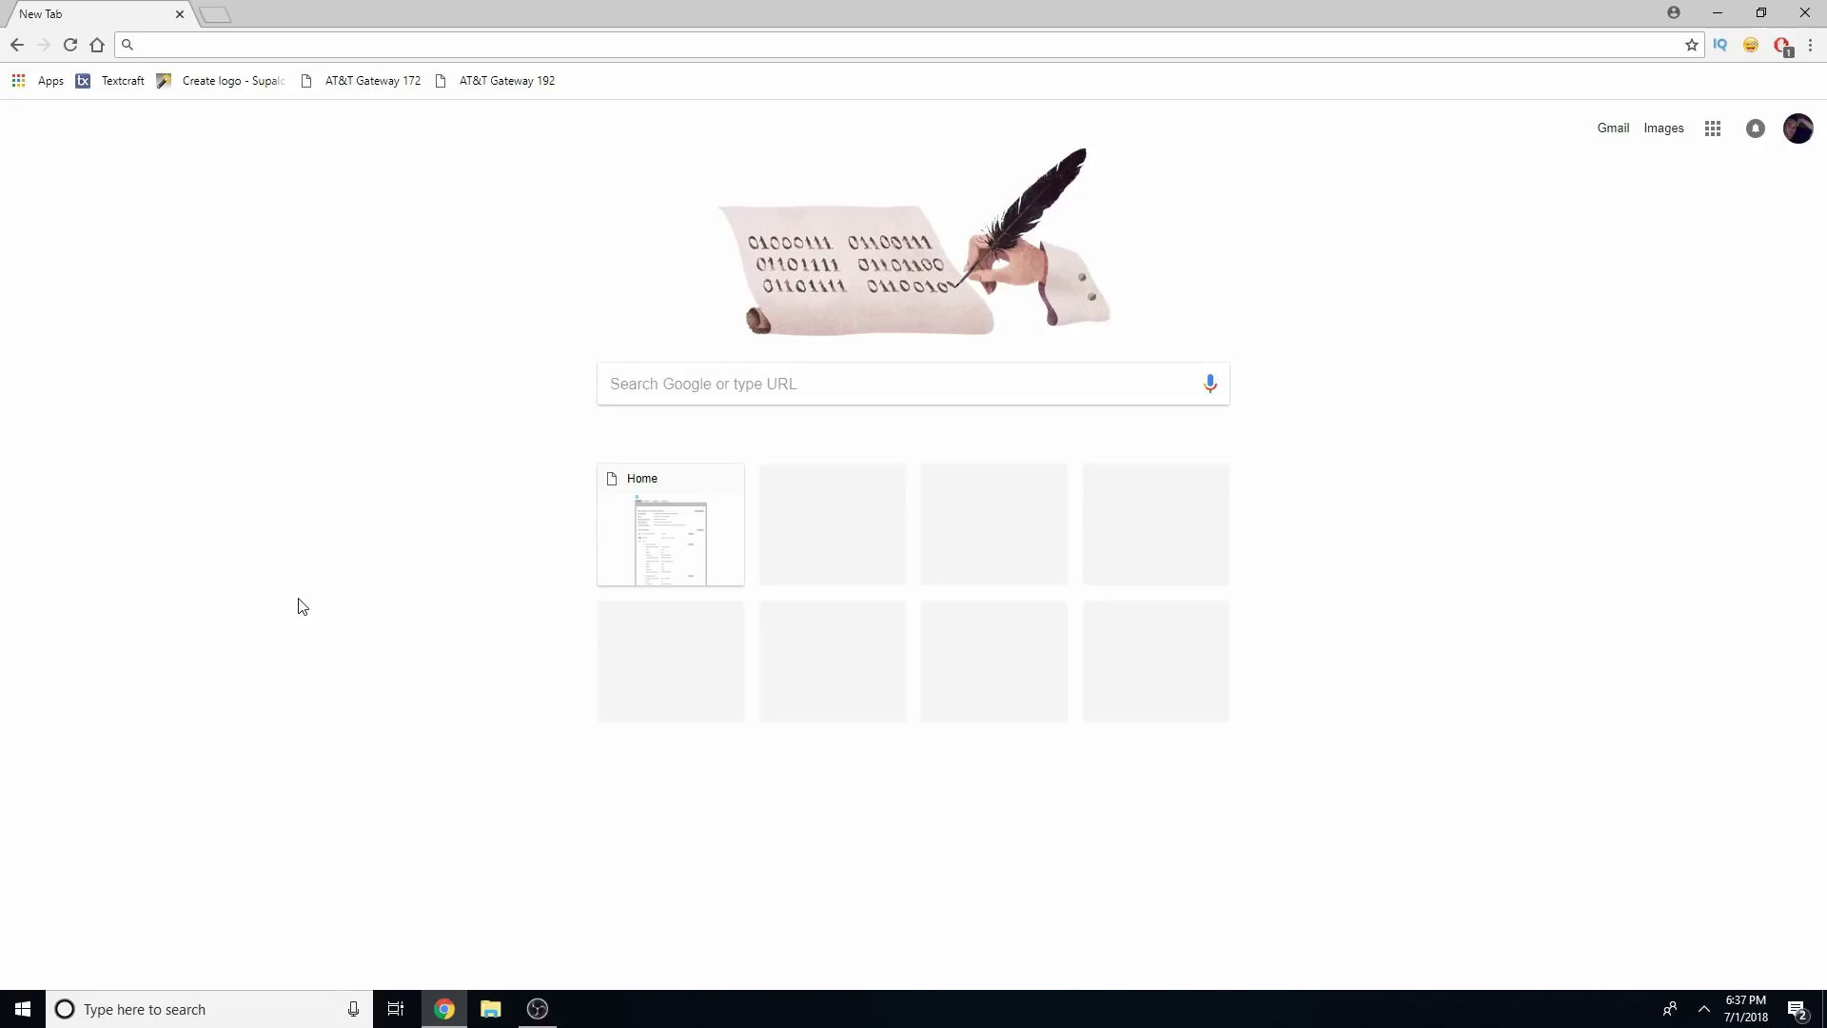
# Rerun ipconfig to confirm IPv4 192.168.1.69 with gateway 192.168.1.1, then close Command Prompt
pyautogui.click(70, 46)
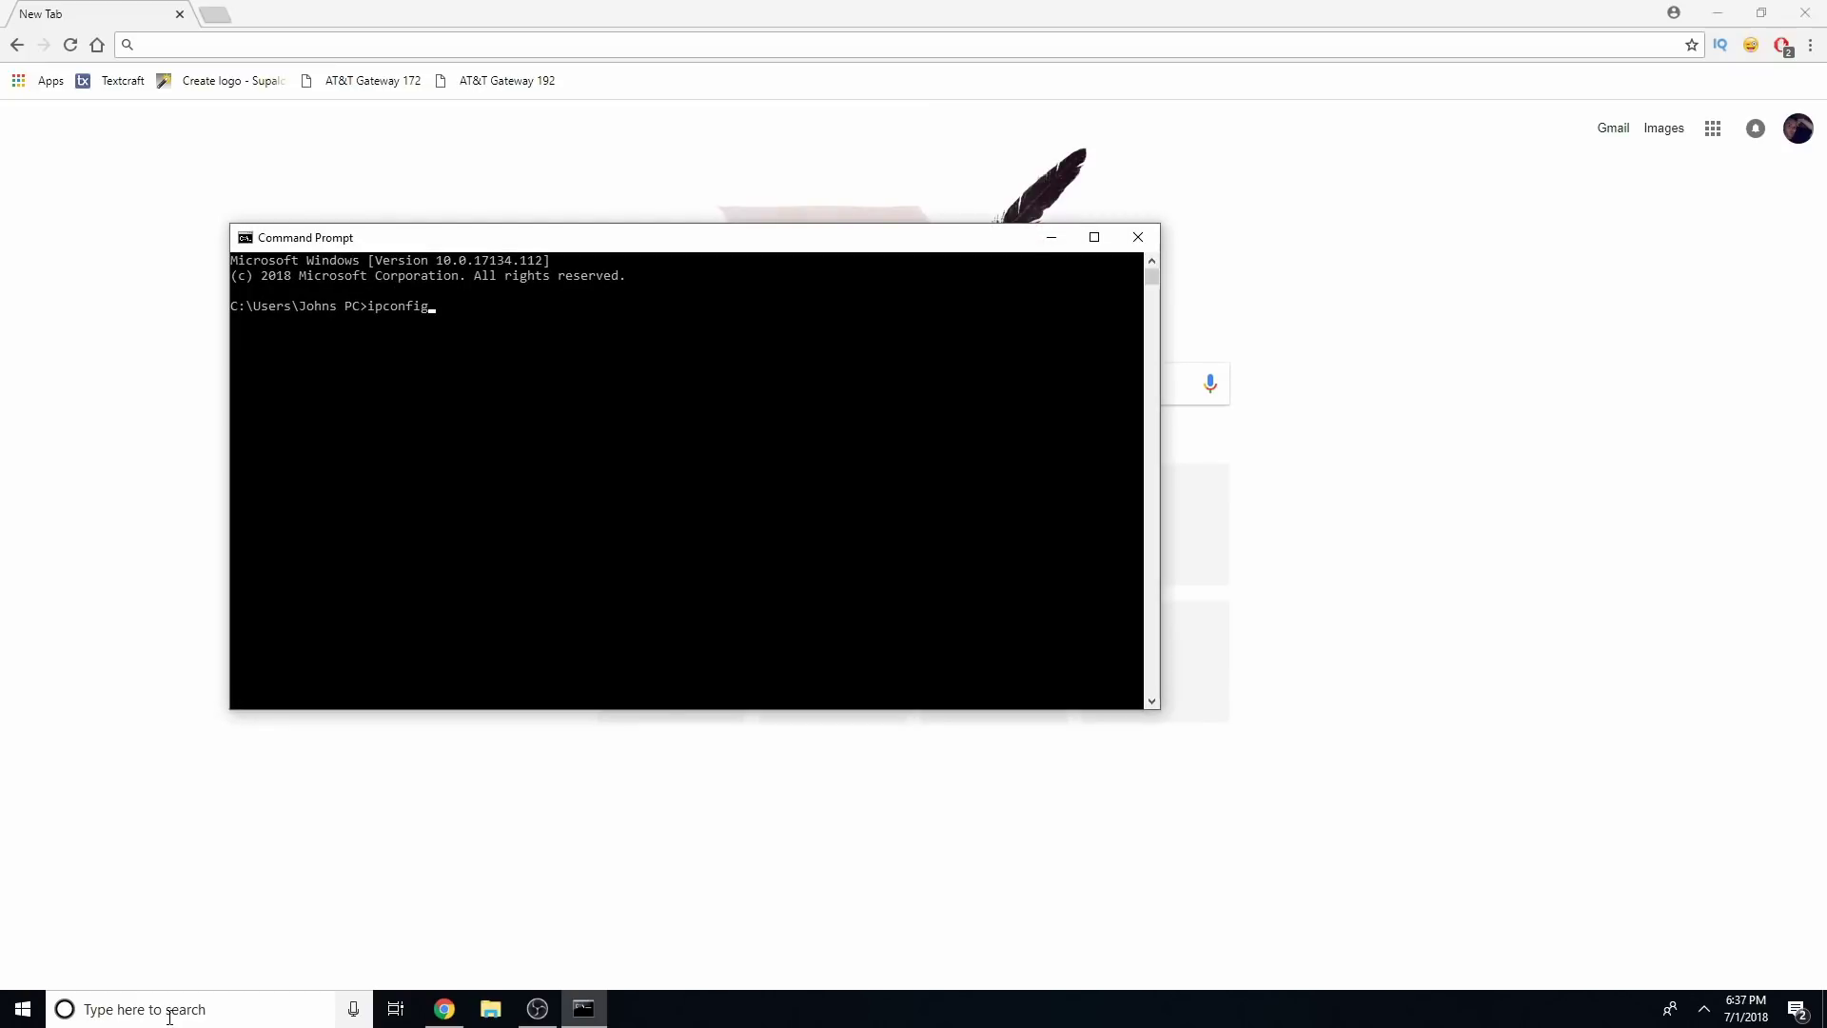
pyautogui.press('Return')
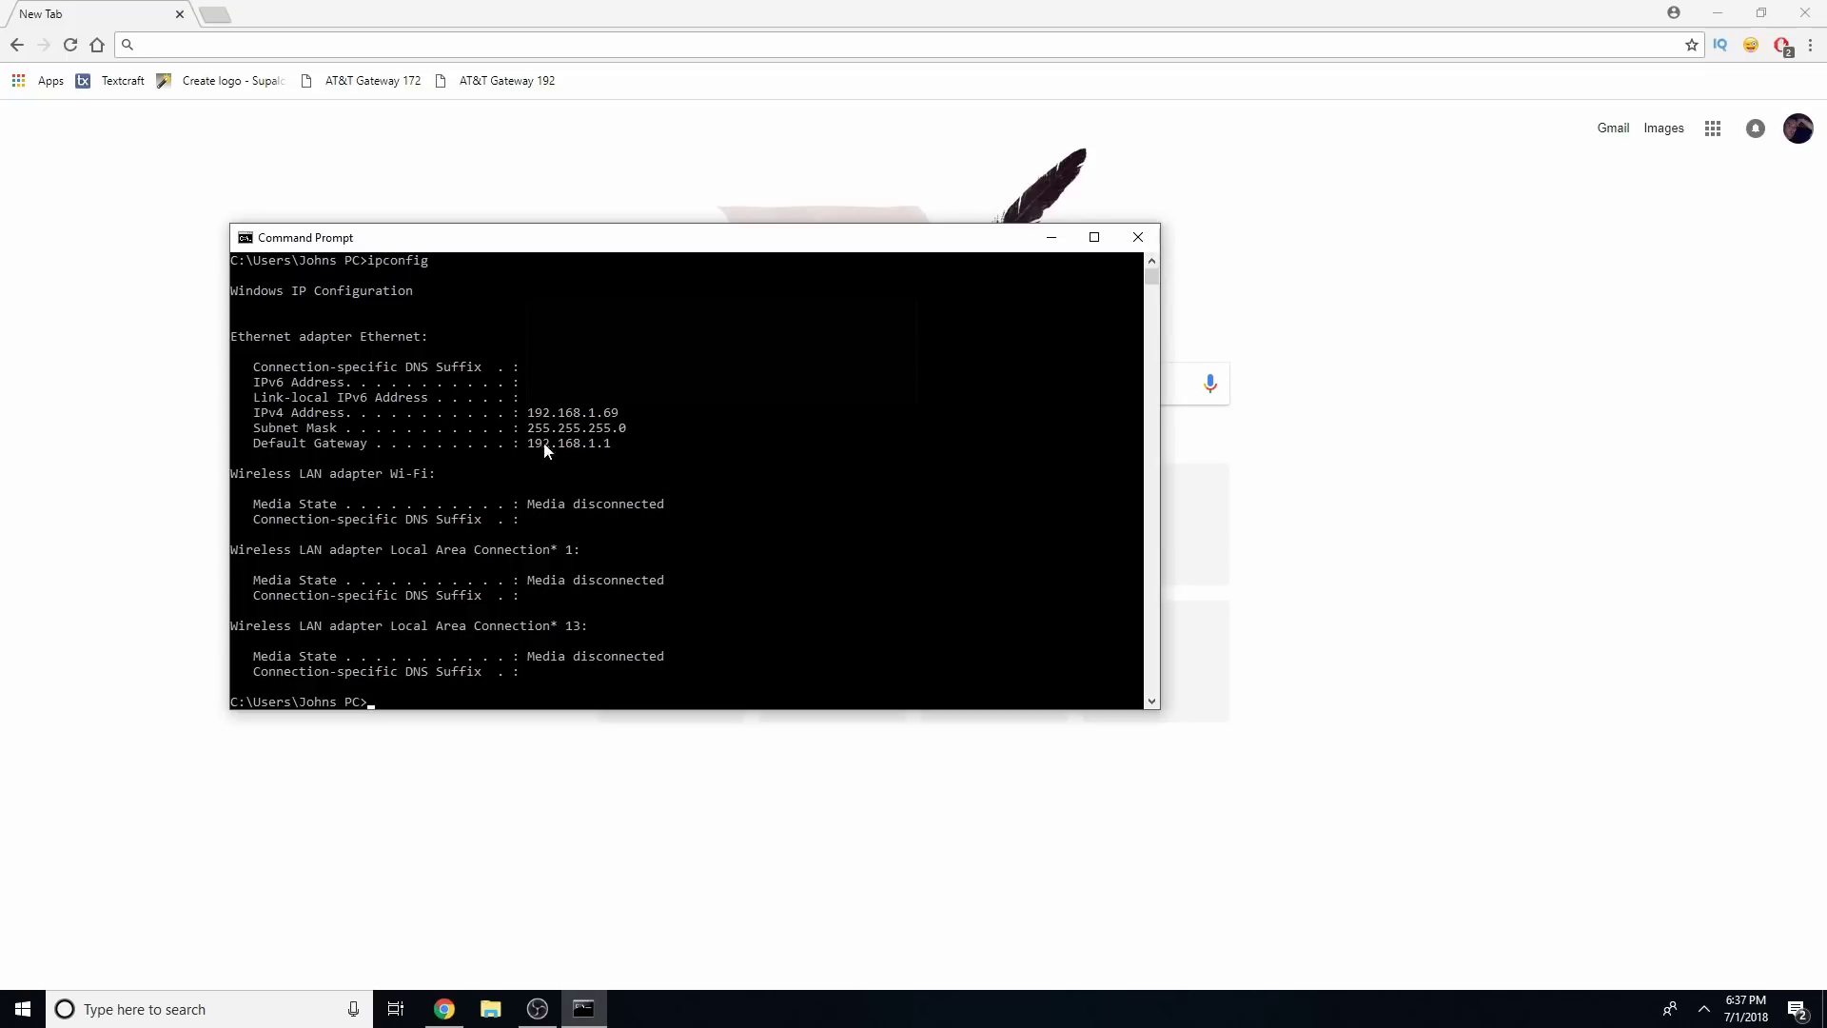
pyautogui.click(1146, 240)
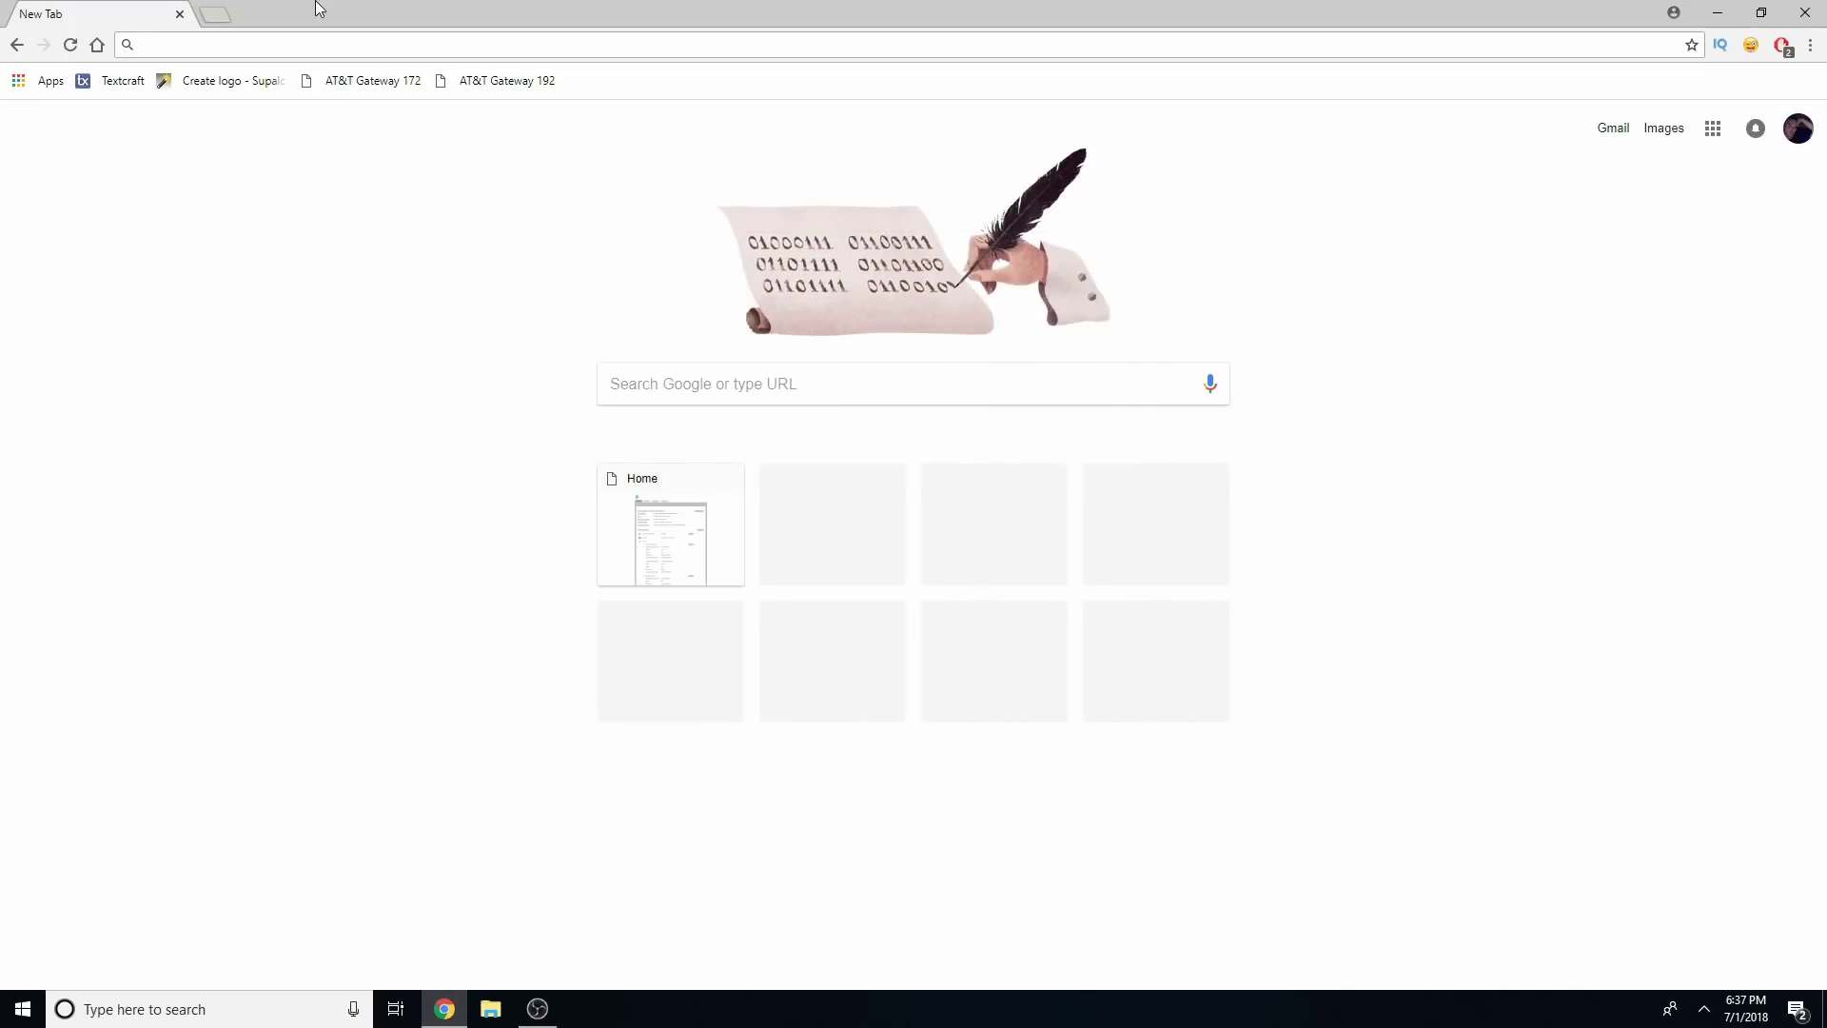
# Load the router page at 192.168.1.1 in a new tab
pyautogui.click(218, 14)
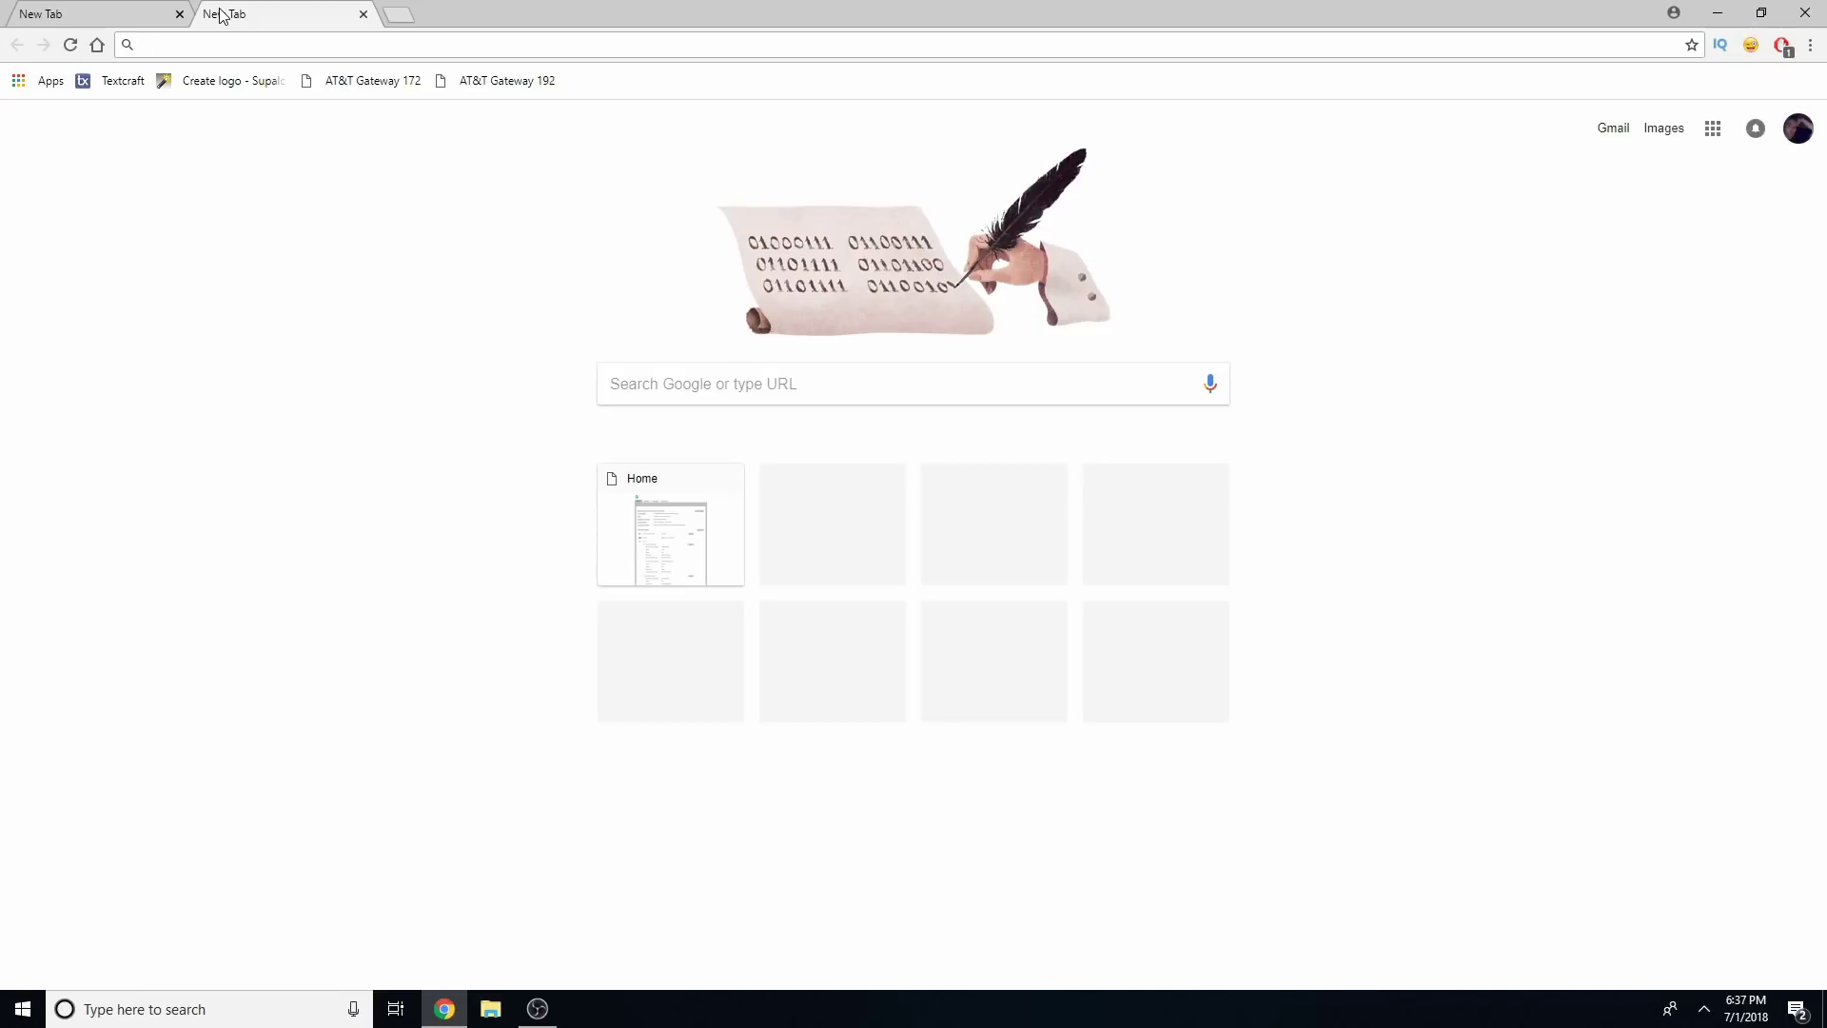
pyautogui.write('192.168.1.1')
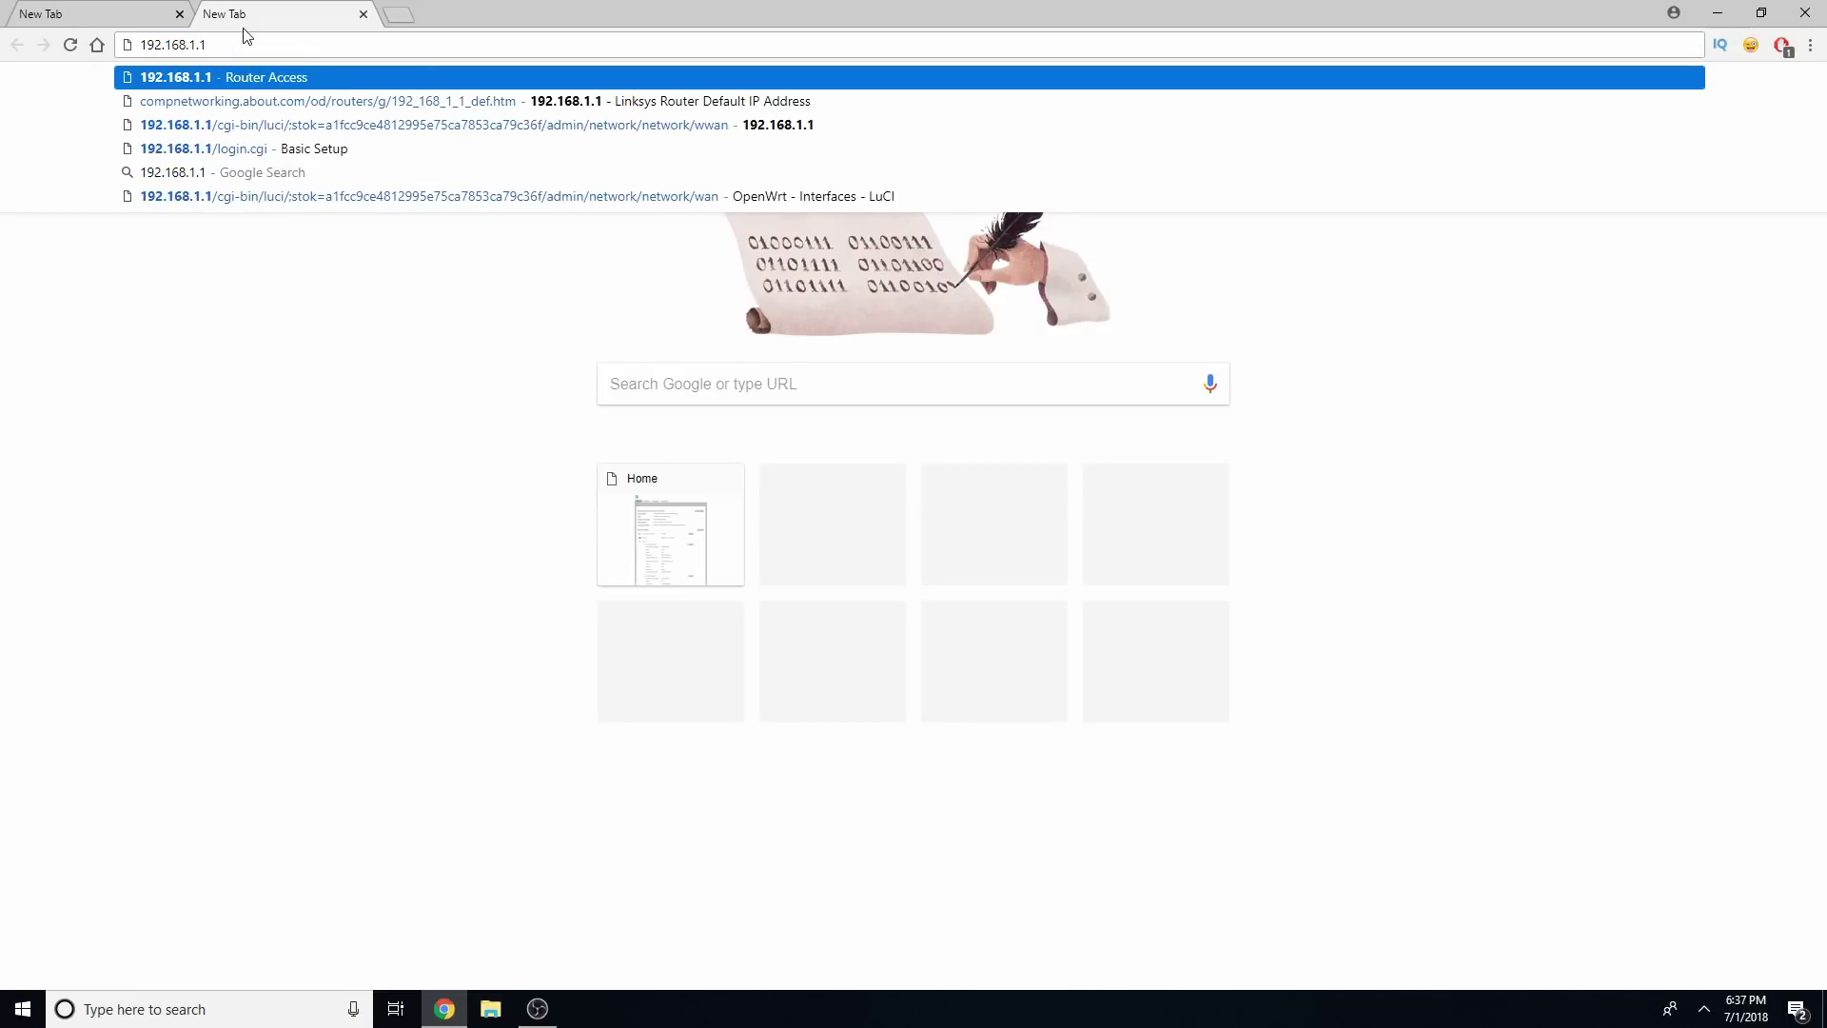
pyautogui.press('Return')
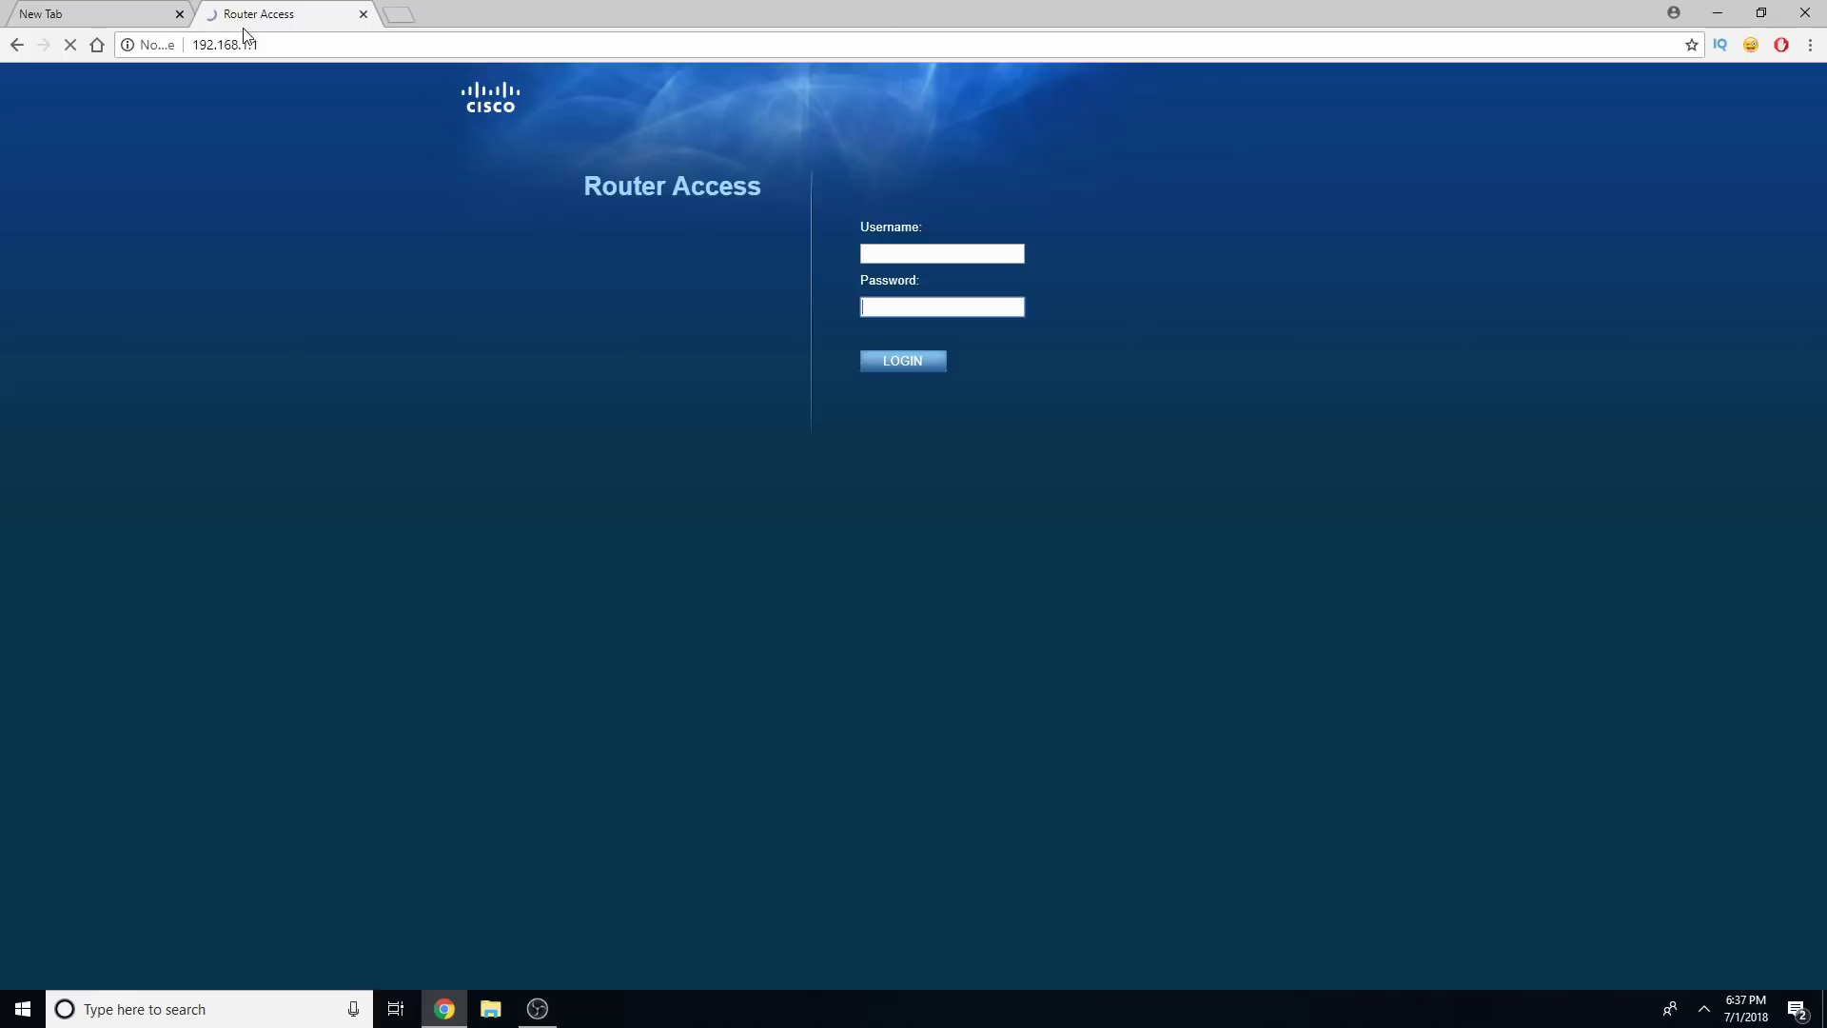
# Sign in to the E3000 with username admin and the pasted router password
pyautogui.click(919, 255)
pyautogui.write('admin')
pyautogui.press('Tab')
pyautogui.hotkey('ctrl', 'v')
pyautogui.press('Return')
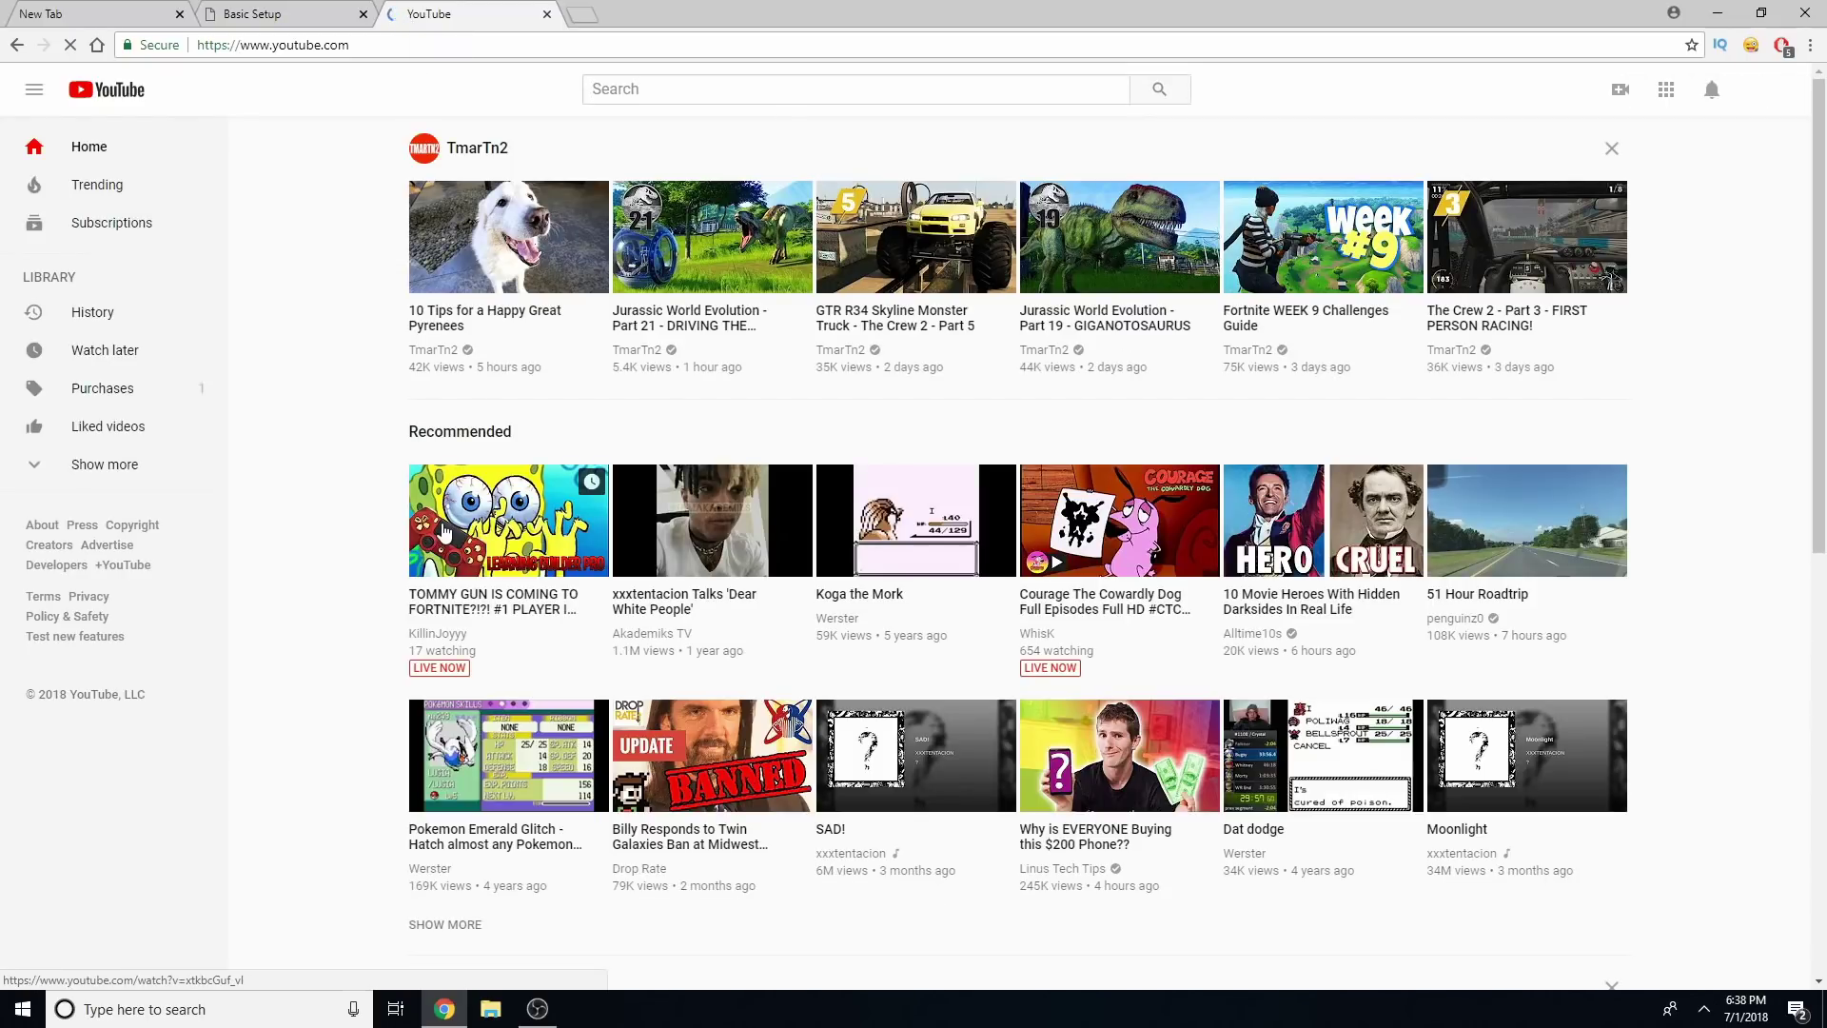
# Close the YouTube tab to return to the E3000 Basic Setup page
pyautogui.click(548, 14)
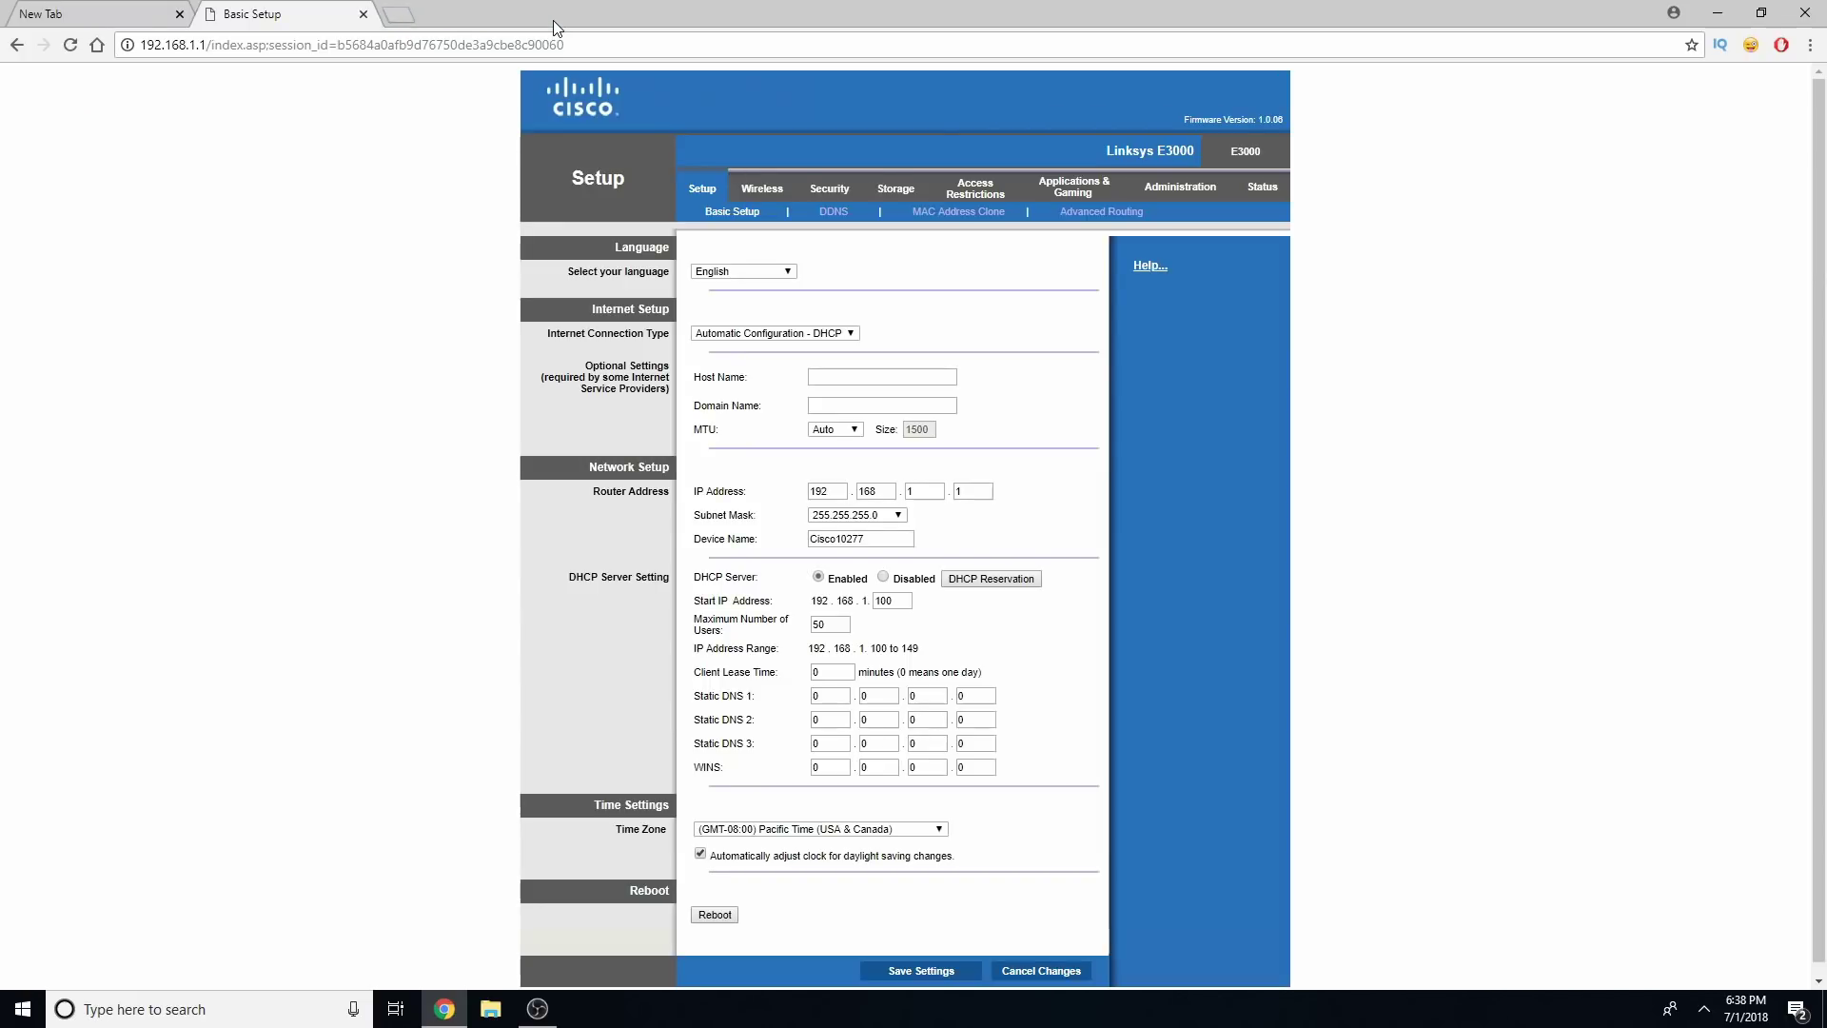